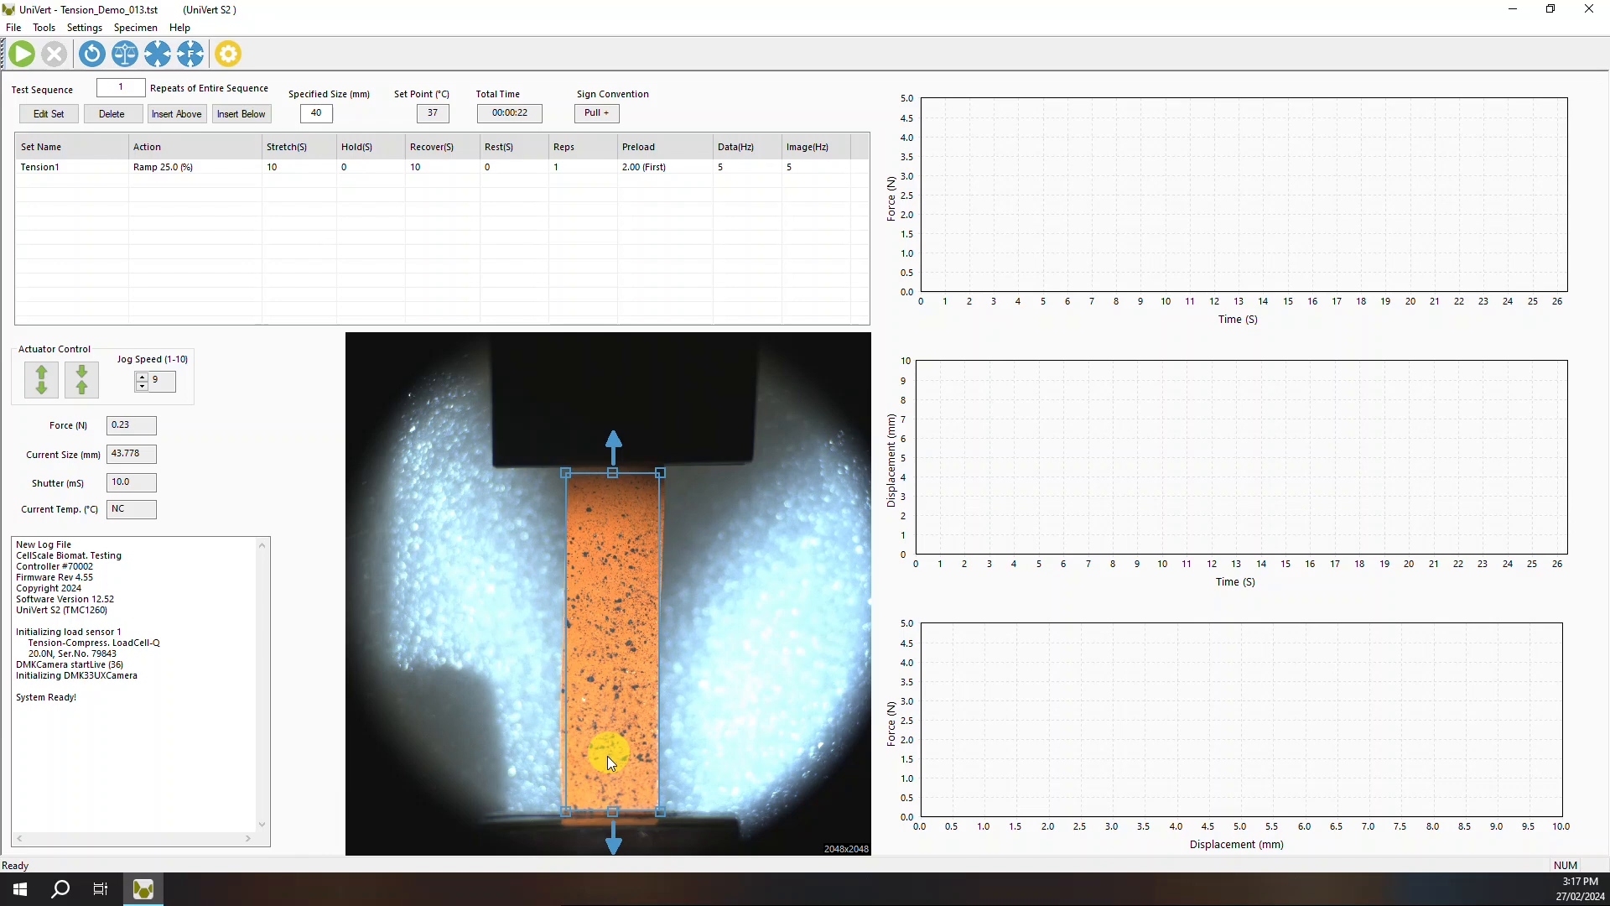
# - Start the tension test with the tracking point field reduced by 50% and the camera settings optimized
pyautogui.click(21, 54)
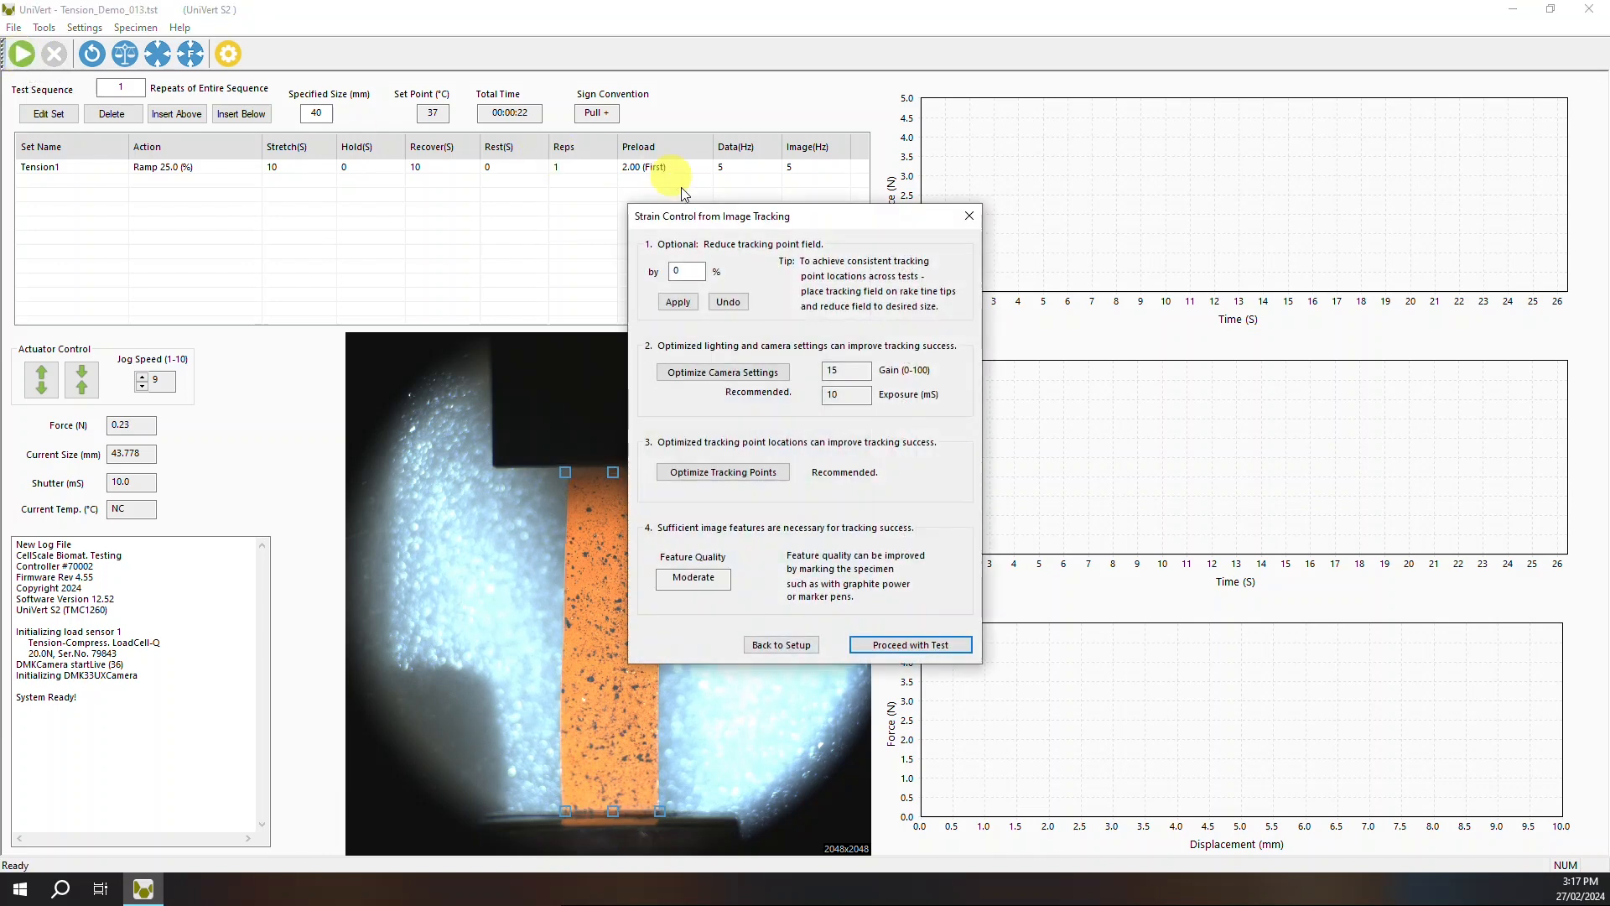
pyautogui.moveTo(657, 330); pyautogui.dragTo(1017, 256)
pyautogui.doubleClick(993, 299)
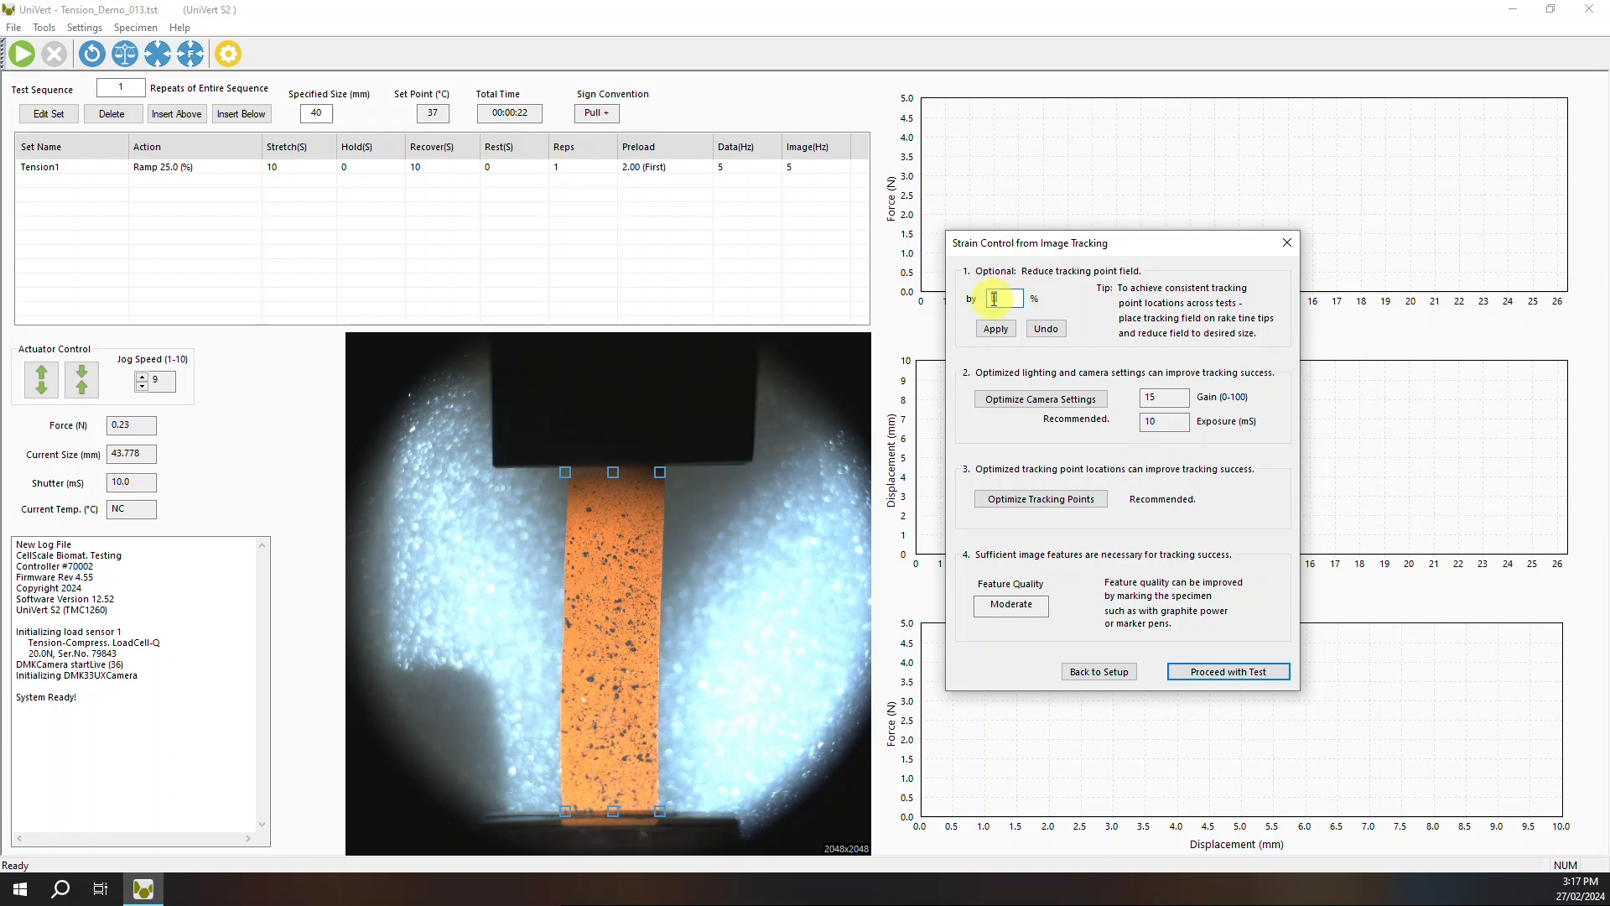
pyautogui.write('50')
pyautogui.click(994, 330)
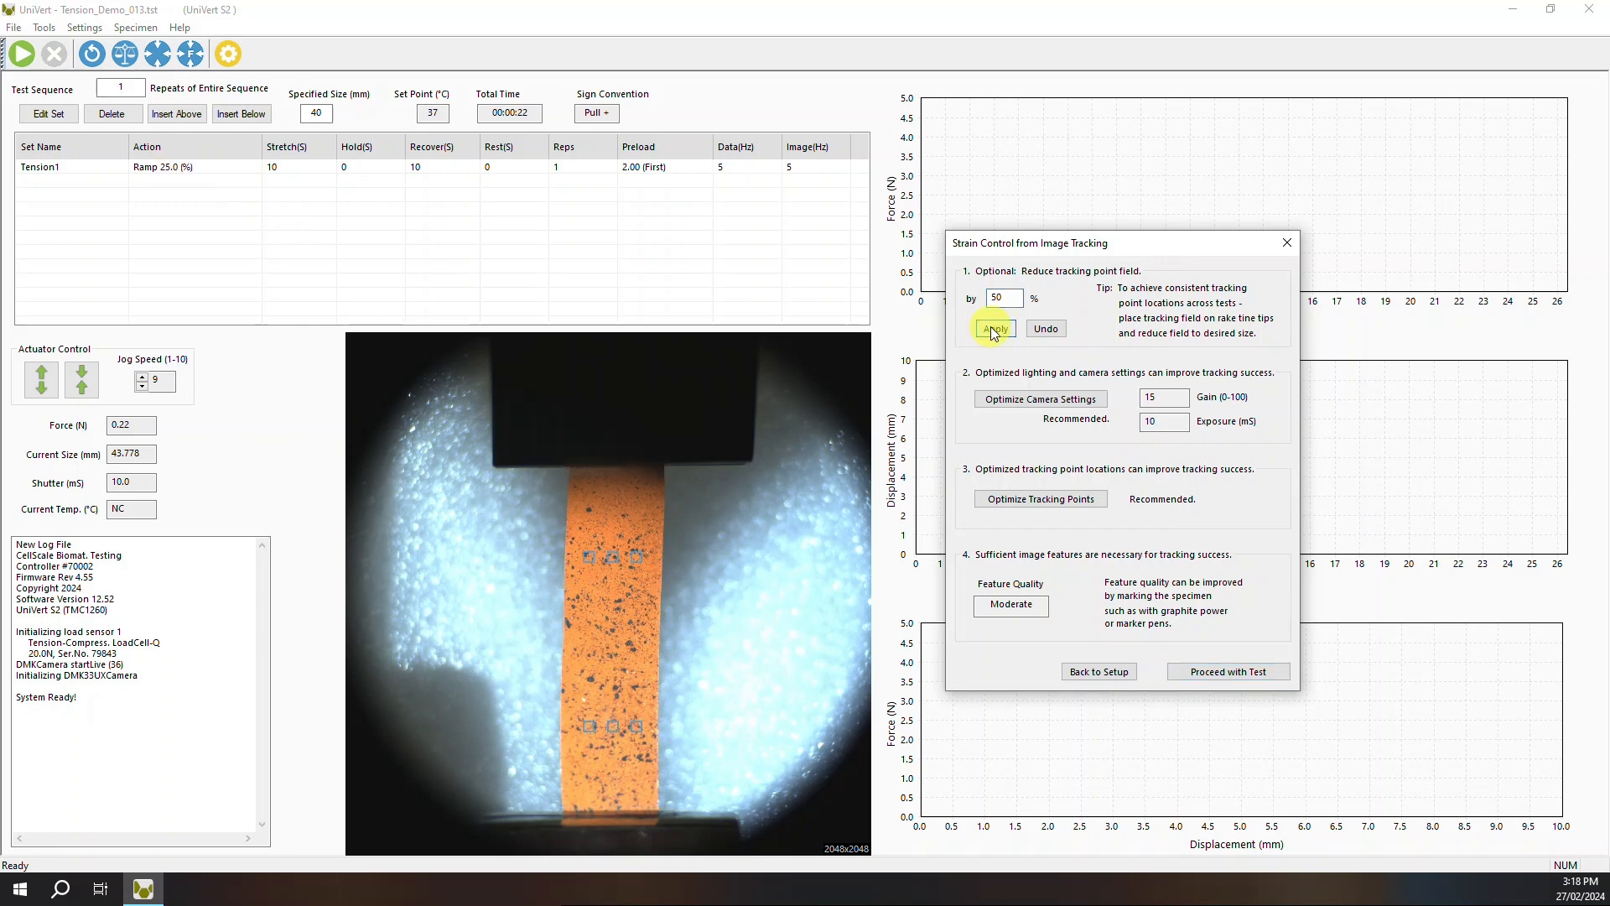
pyautogui.click(1052, 400)
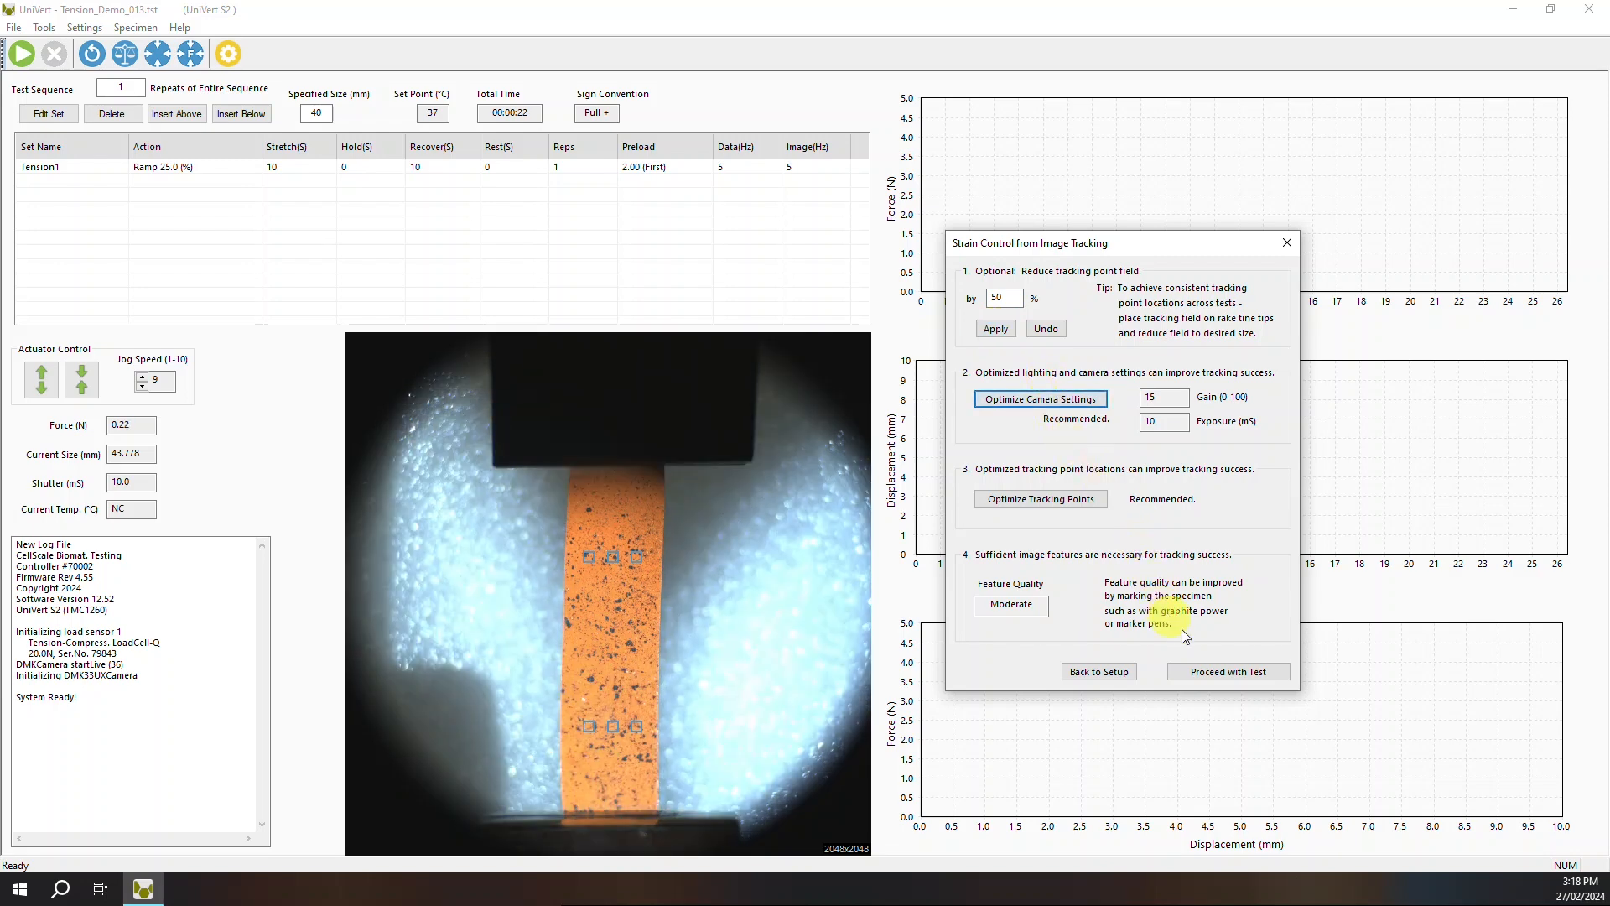
pyautogui.click(1207, 677)
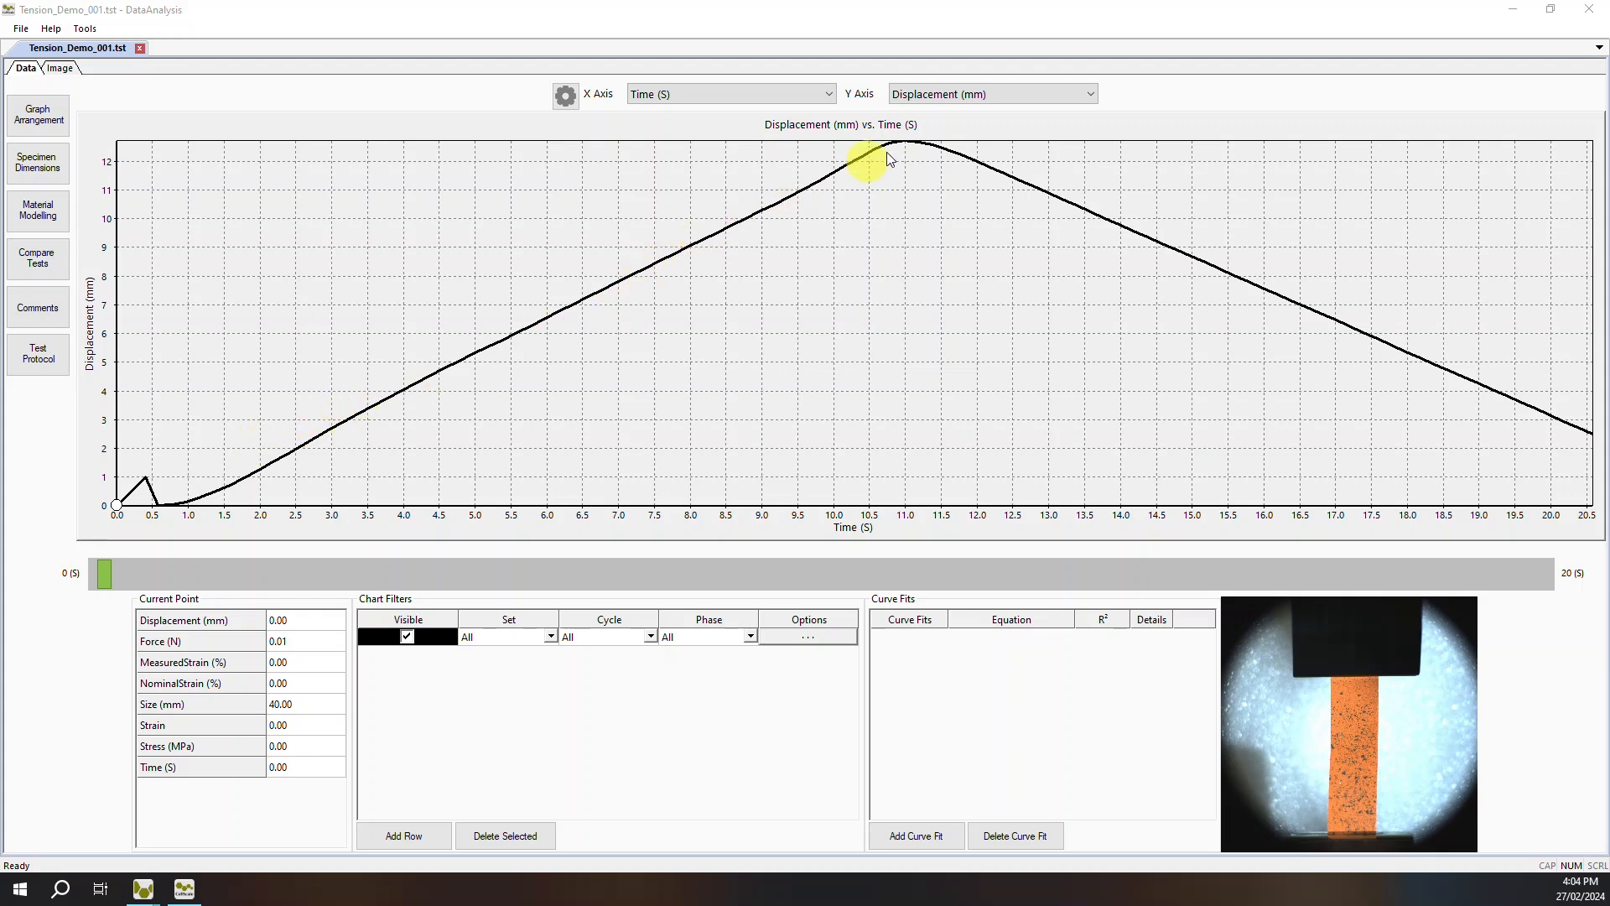
# - View Force (N) against time, and set the graph's Y axis to MeasuredStrain (%)
pyautogui.click(962, 94)
pyautogui.click(958, 127)
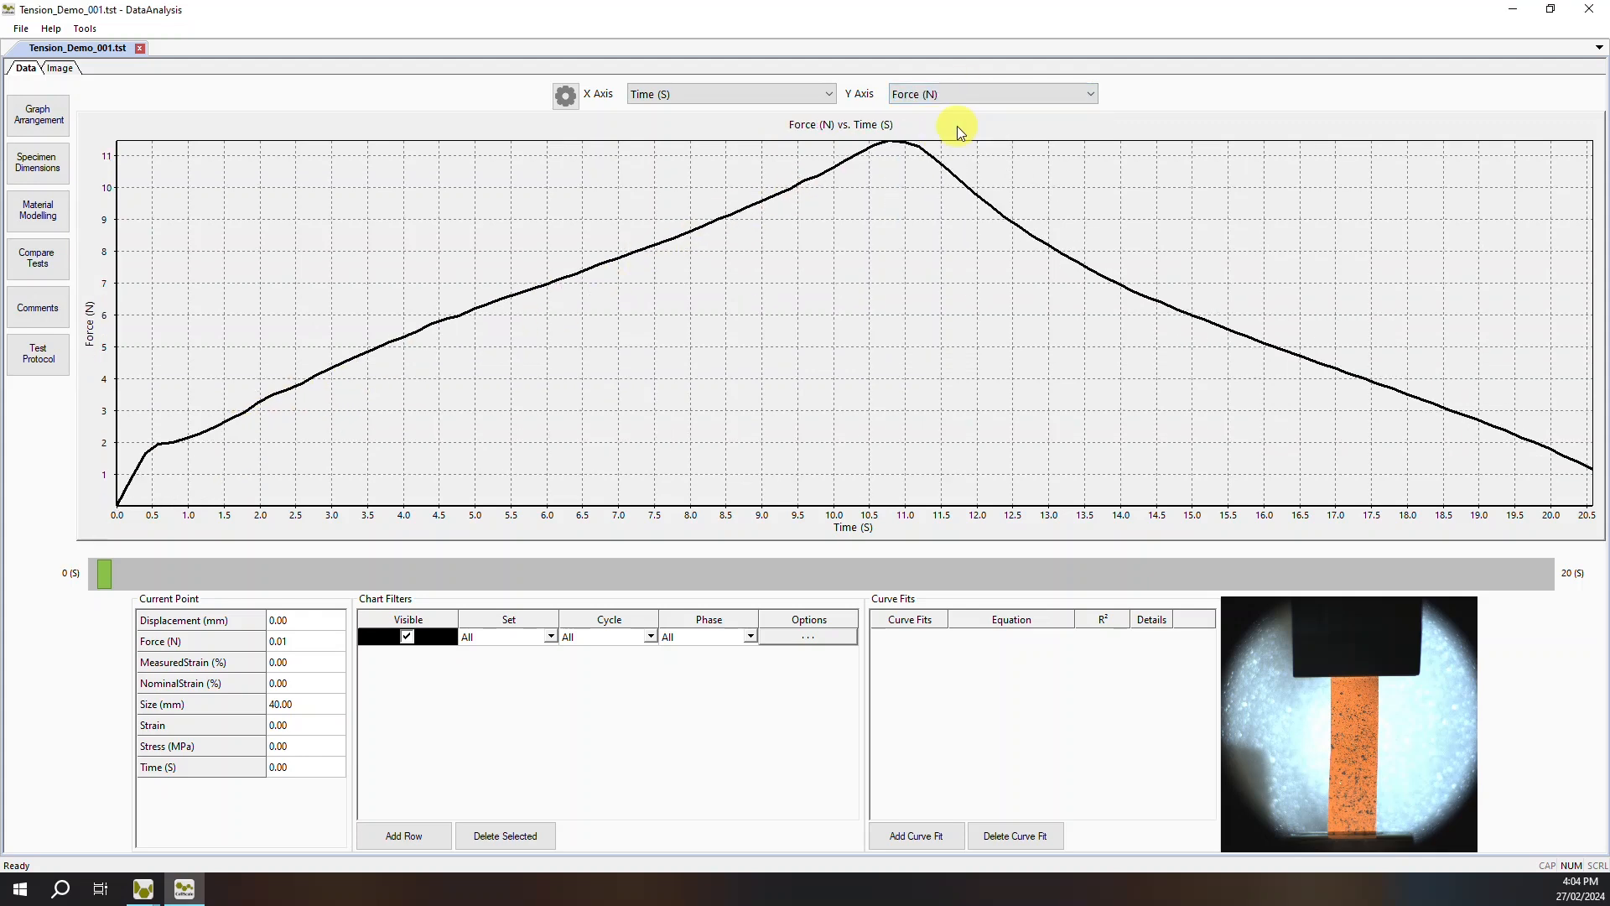
pyautogui.click(988, 93)
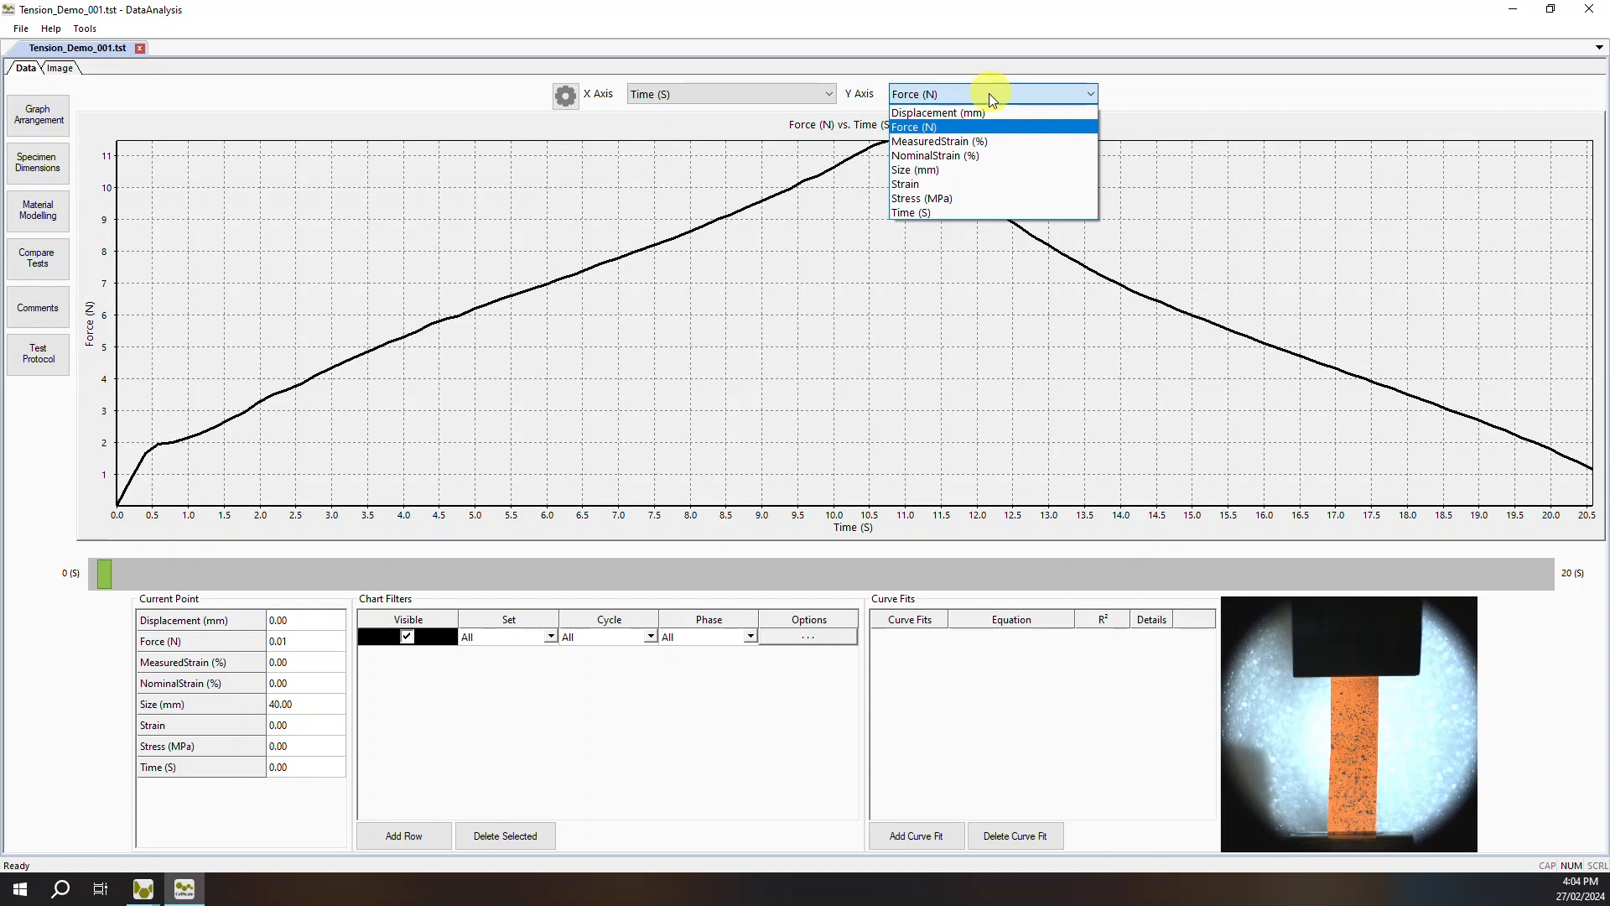
pyautogui.click(979, 143)
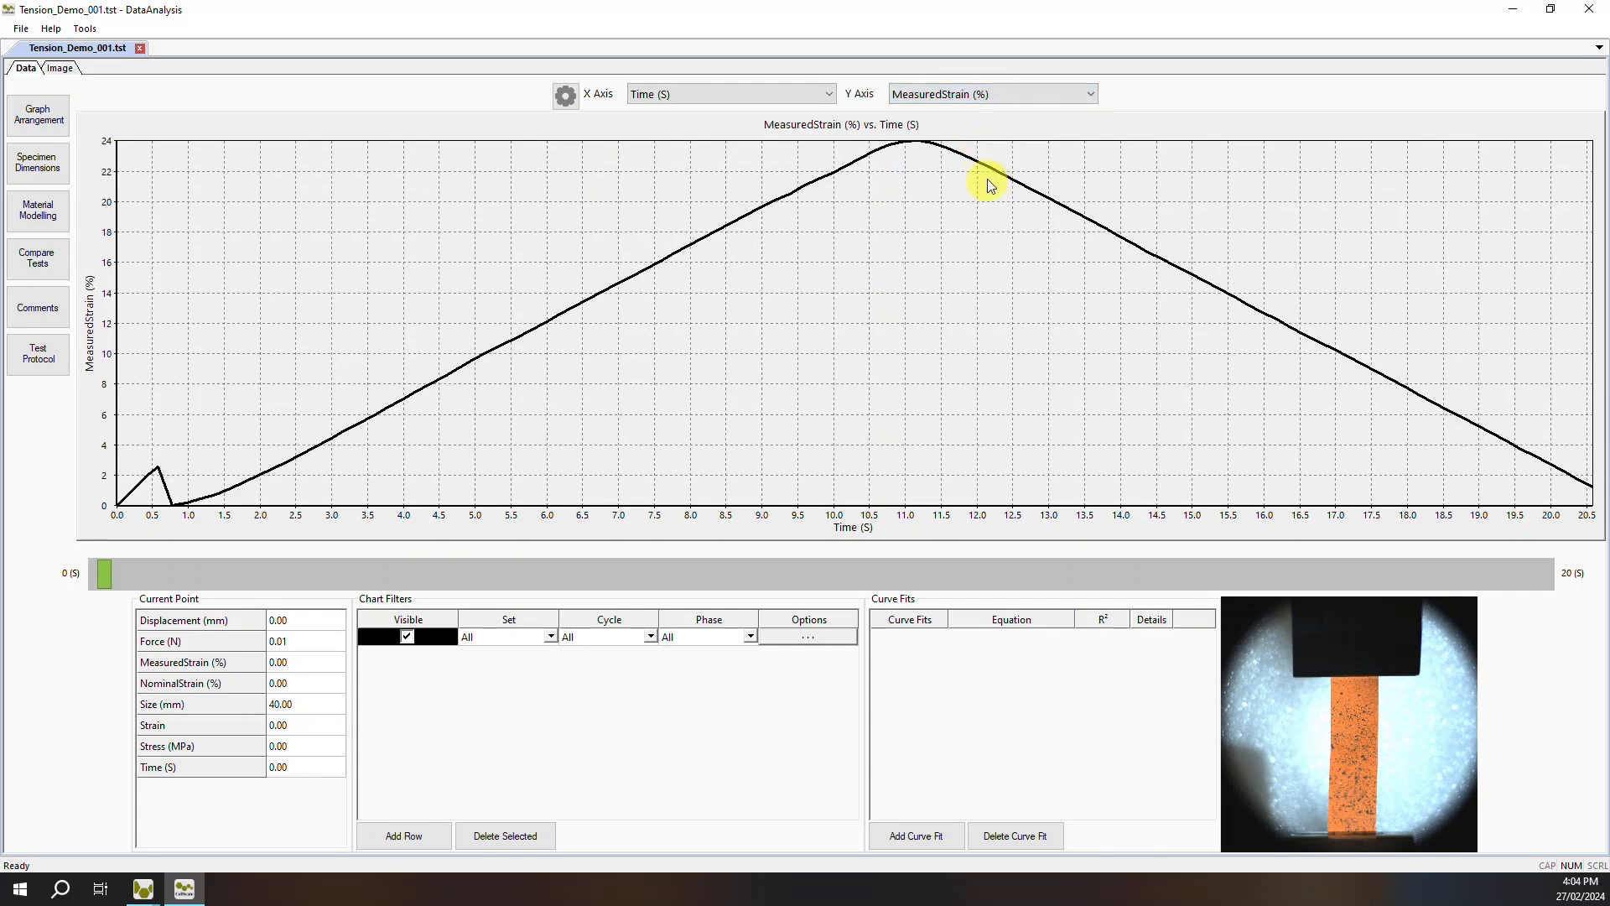
# - Arrange the data in three graphs and plot Force (N) against time in the third one
pyautogui.click(31, 124)
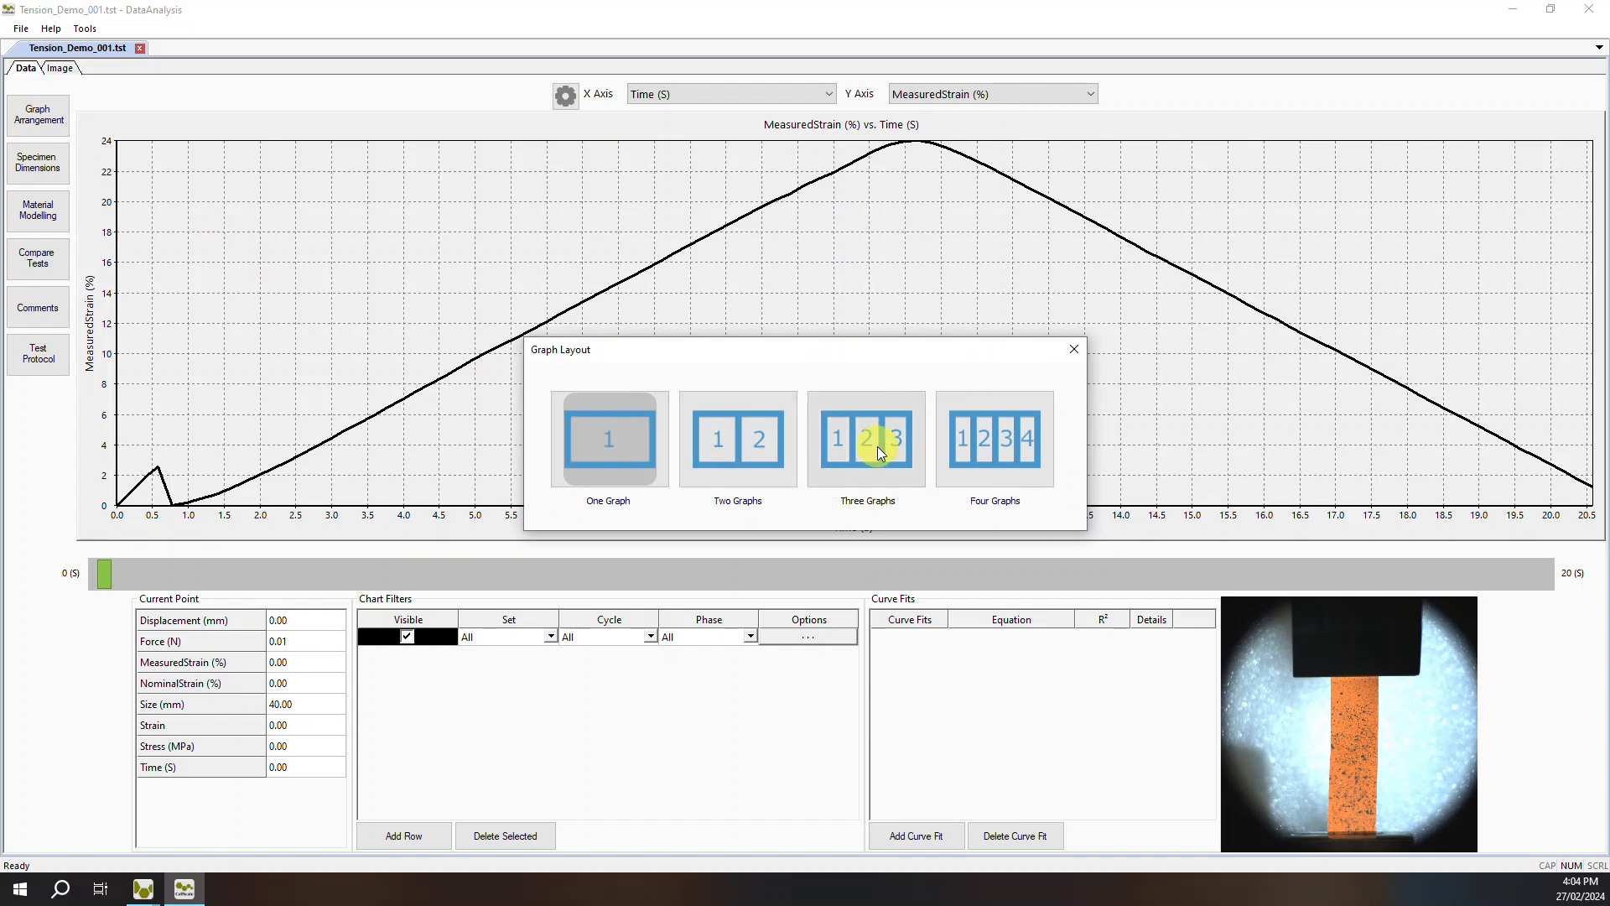
pyautogui.click(877, 446)
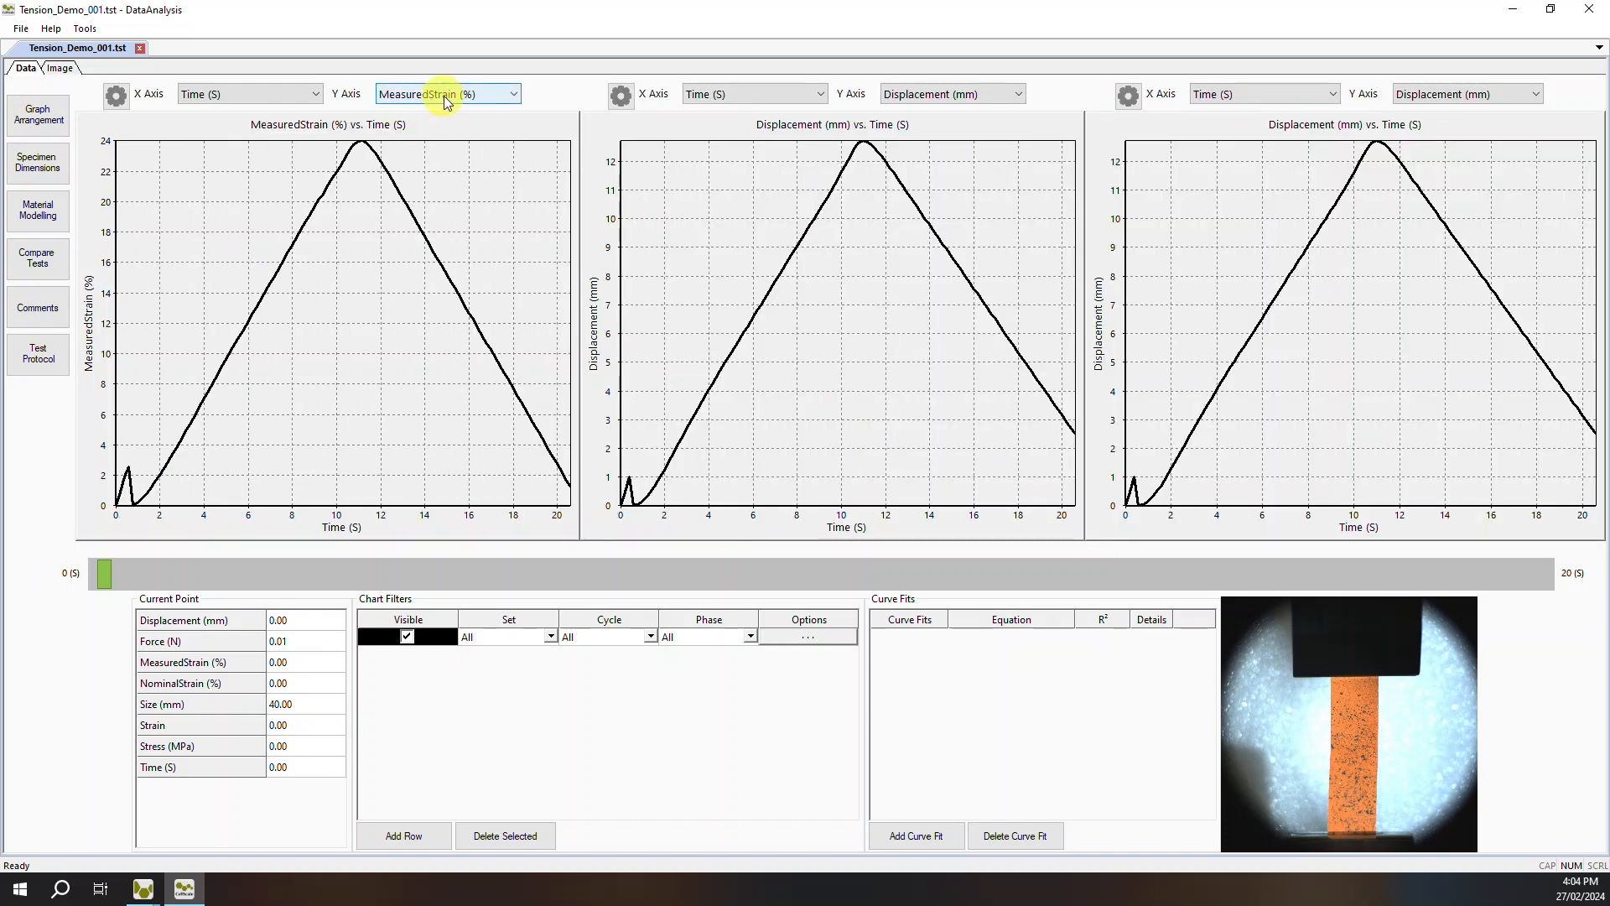
pyautogui.click(1488, 96)
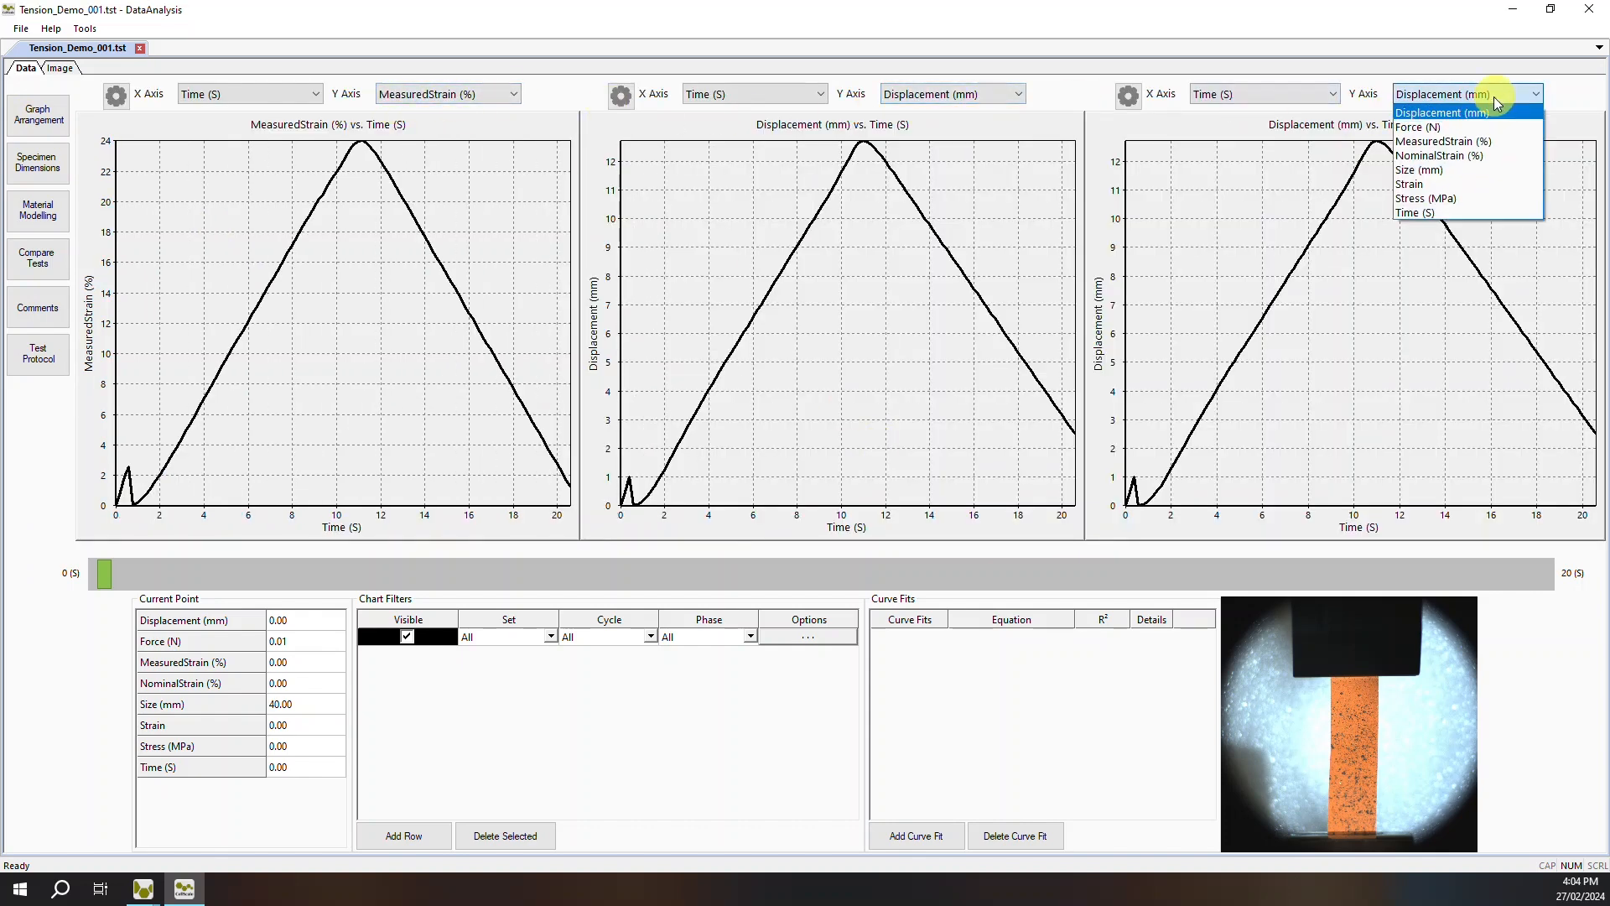
pyautogui.click(1468, 127)
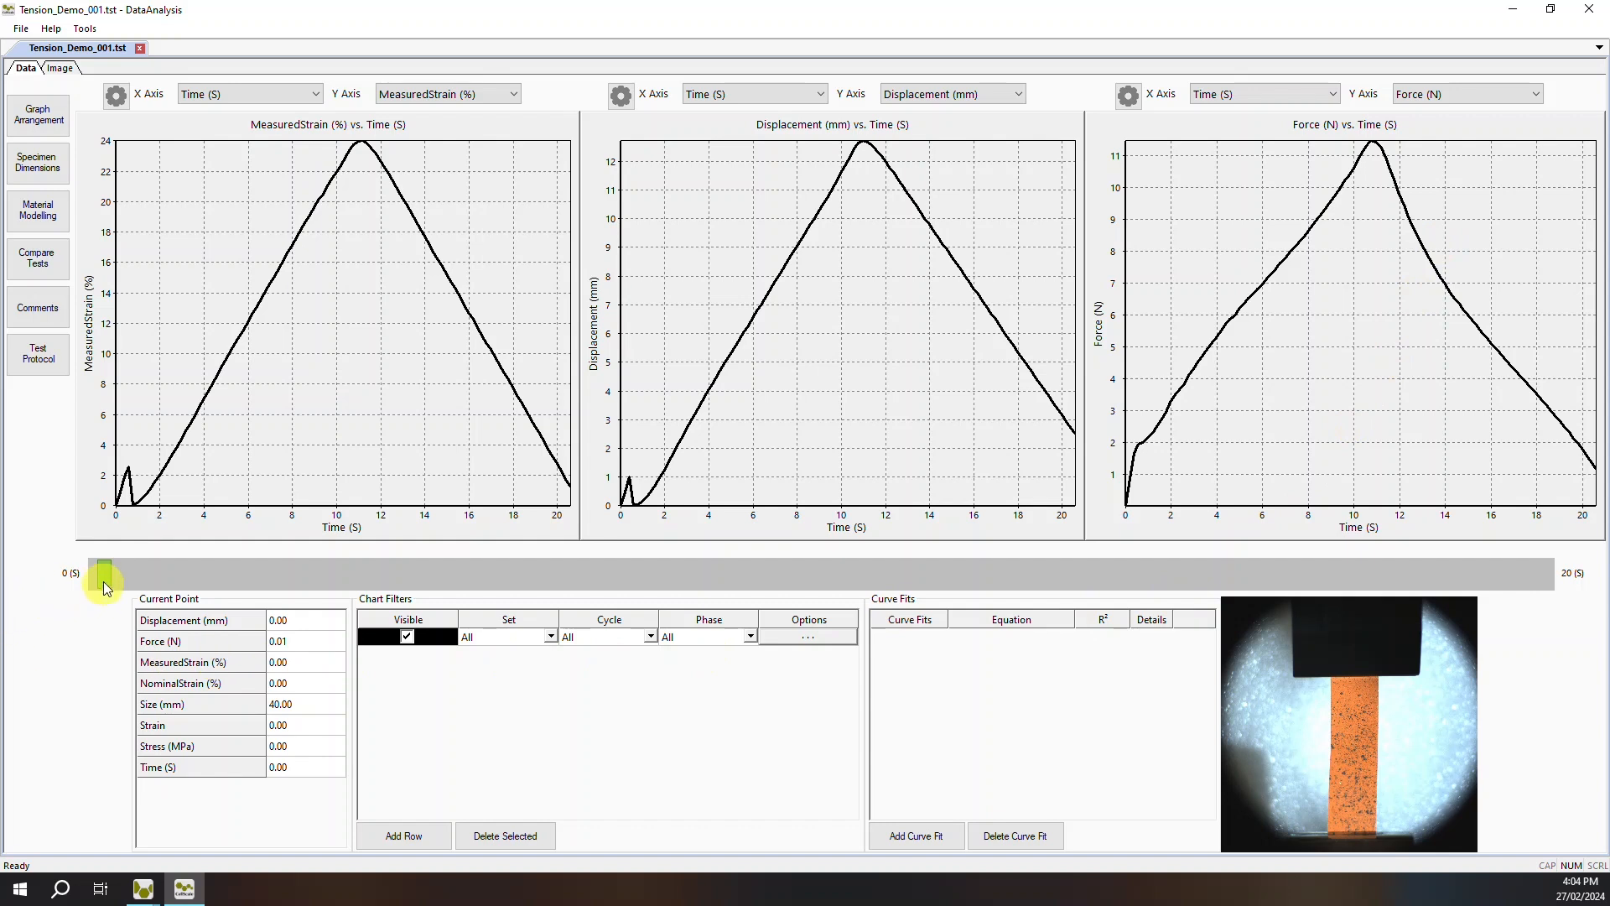
# - Scrub the test timeline to about 6.38 s to examine the current point's values and specimen image
pyautogui.moveTo(103, 578); pyautogui.dragTo(548, 574)
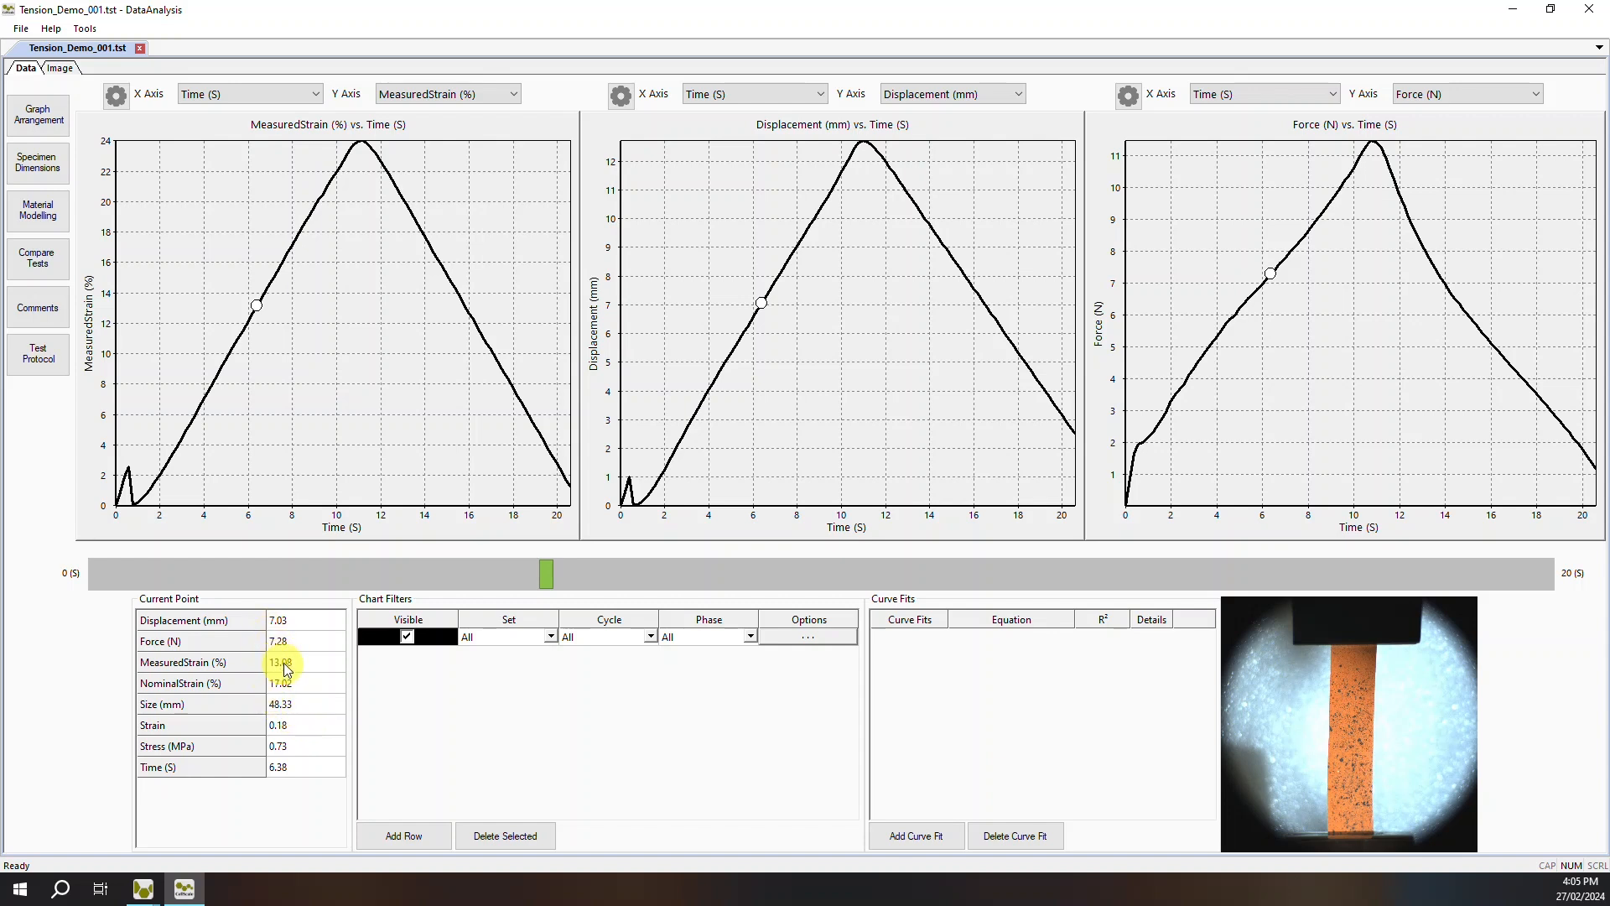
# - Filter the charts to set Tension1, cycle 1 and the Stretch phase
pyautogui.click(550, 636)
pyautogui.click(516, 668)
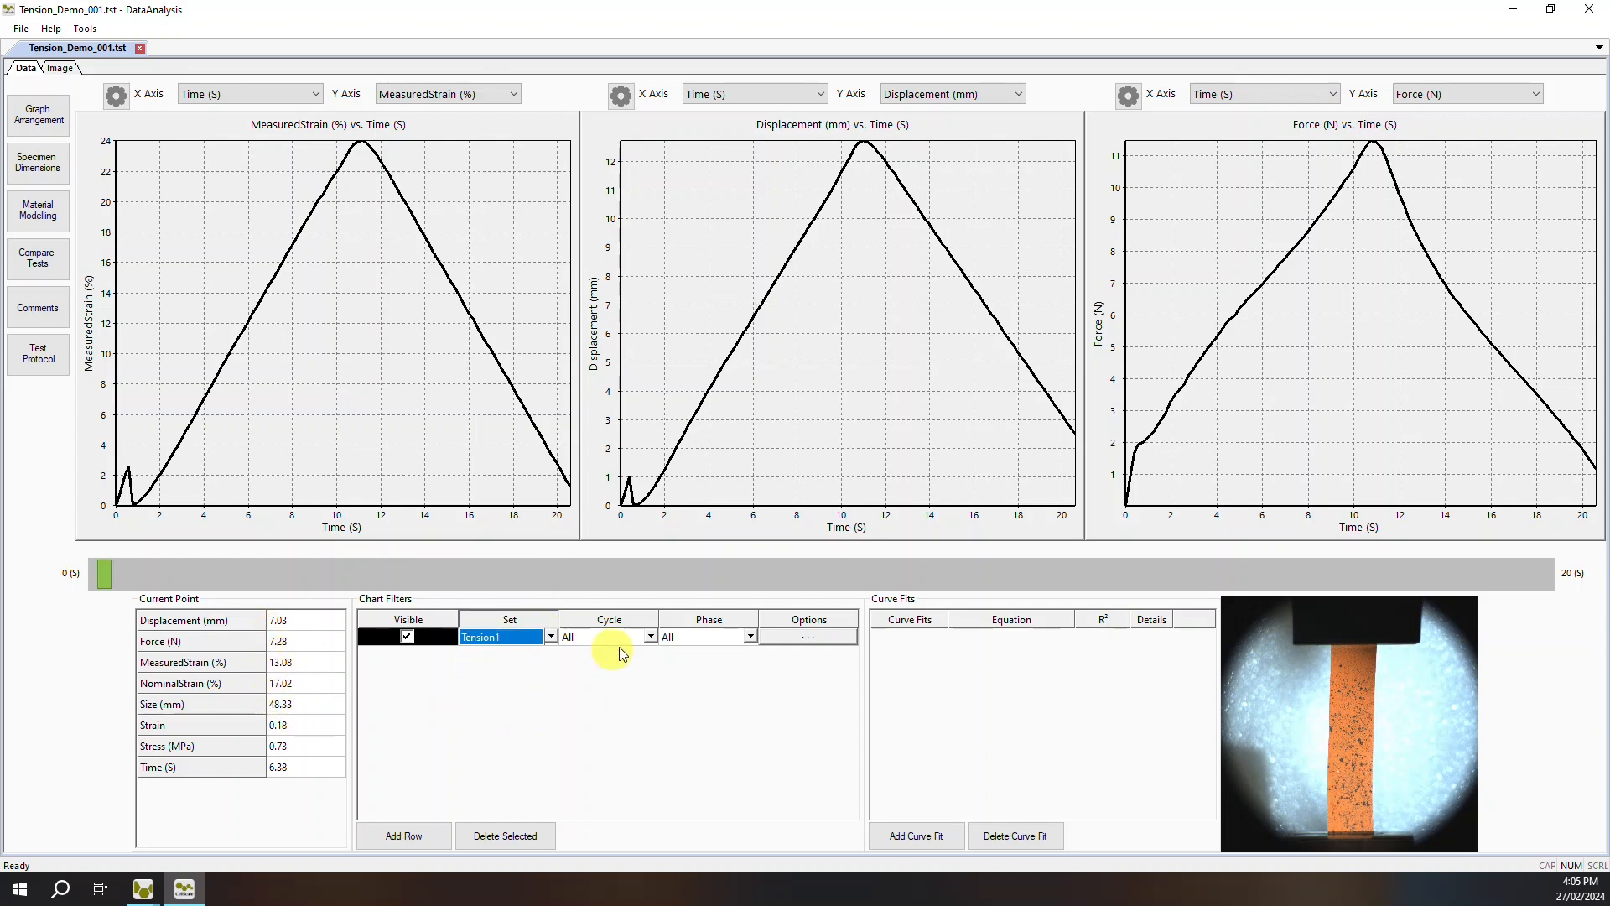
pyautogui.click(650, 637)
pyautogui.click(638, 666)
pyautogui.click(749, 638)
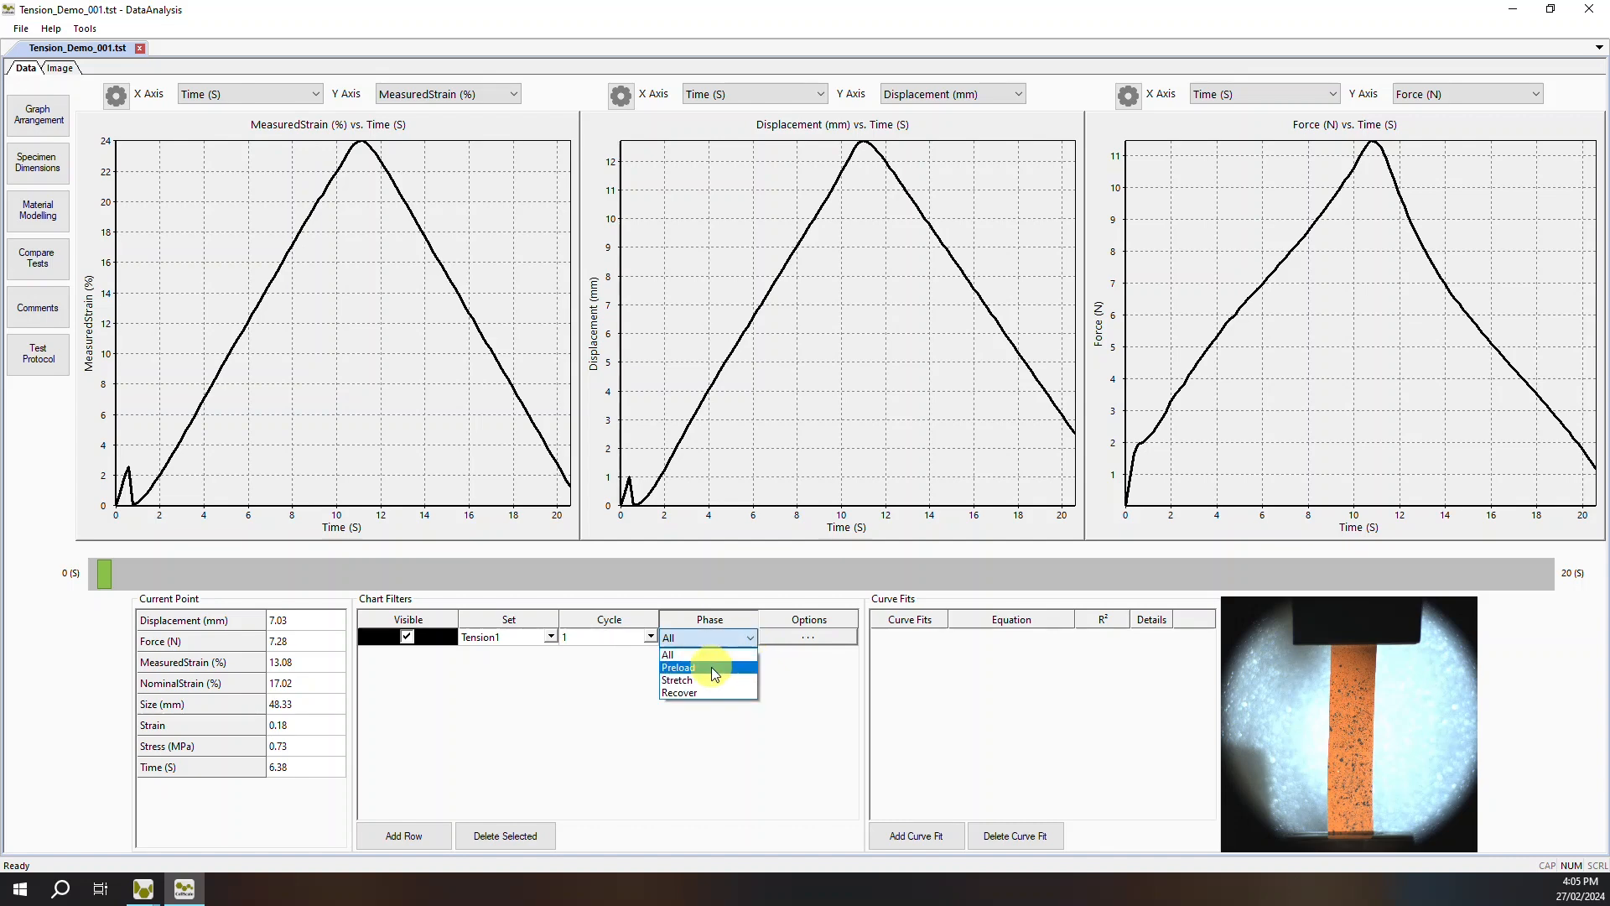
pyautogui.click(701, 679)
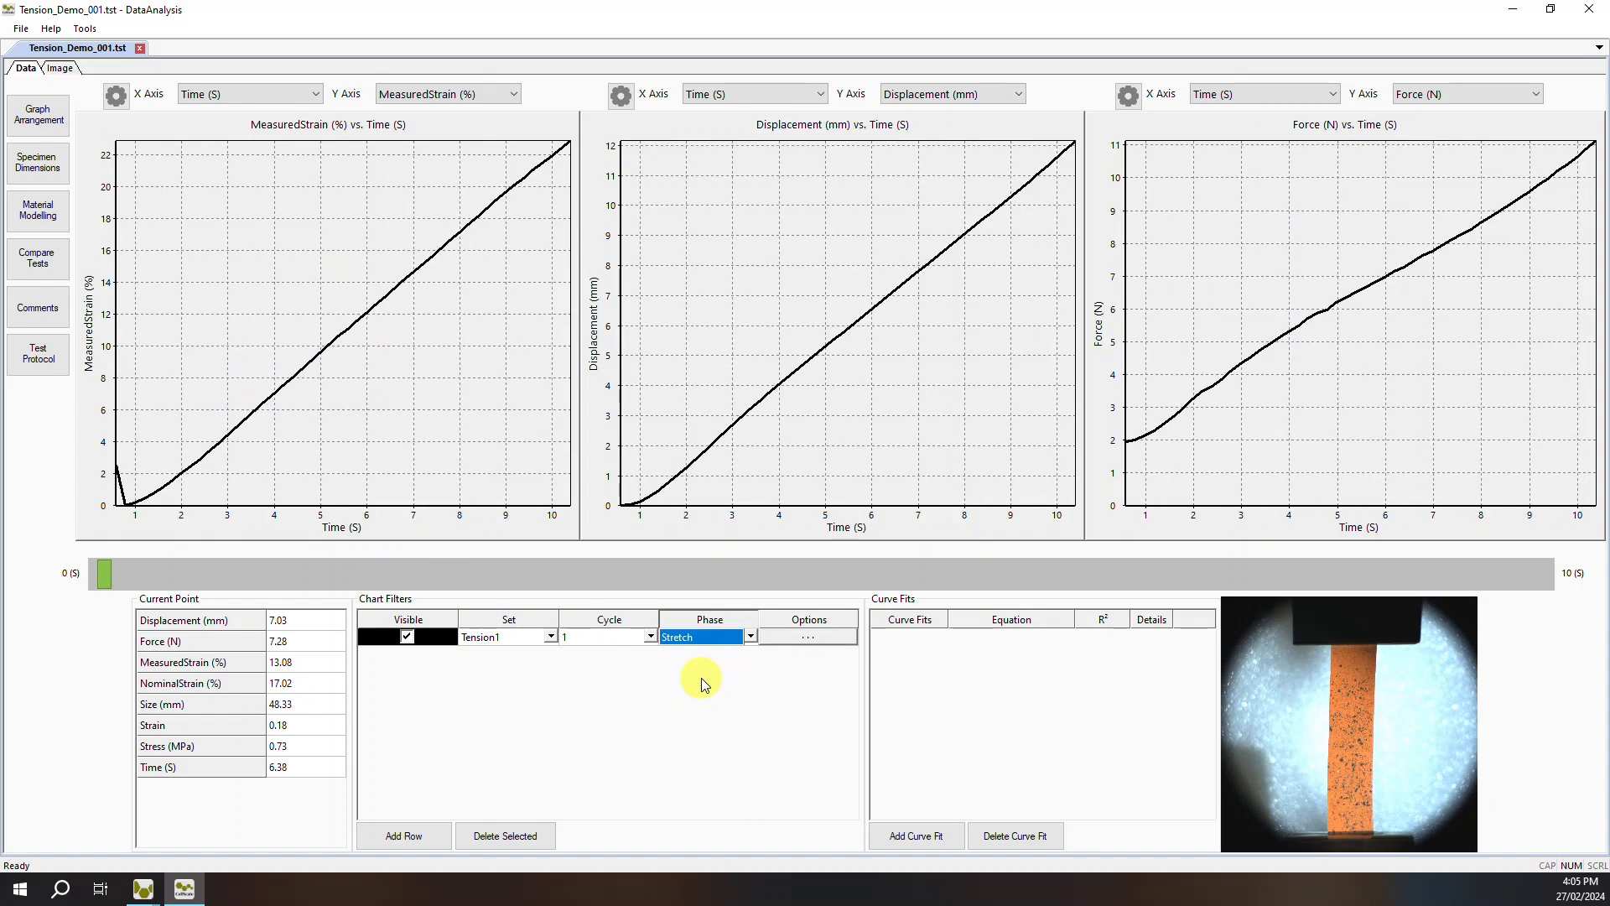
# - Start material modelling with the Linear Elastic model and proceed to the specimen dimensions
pyautogui.click(39, 212)
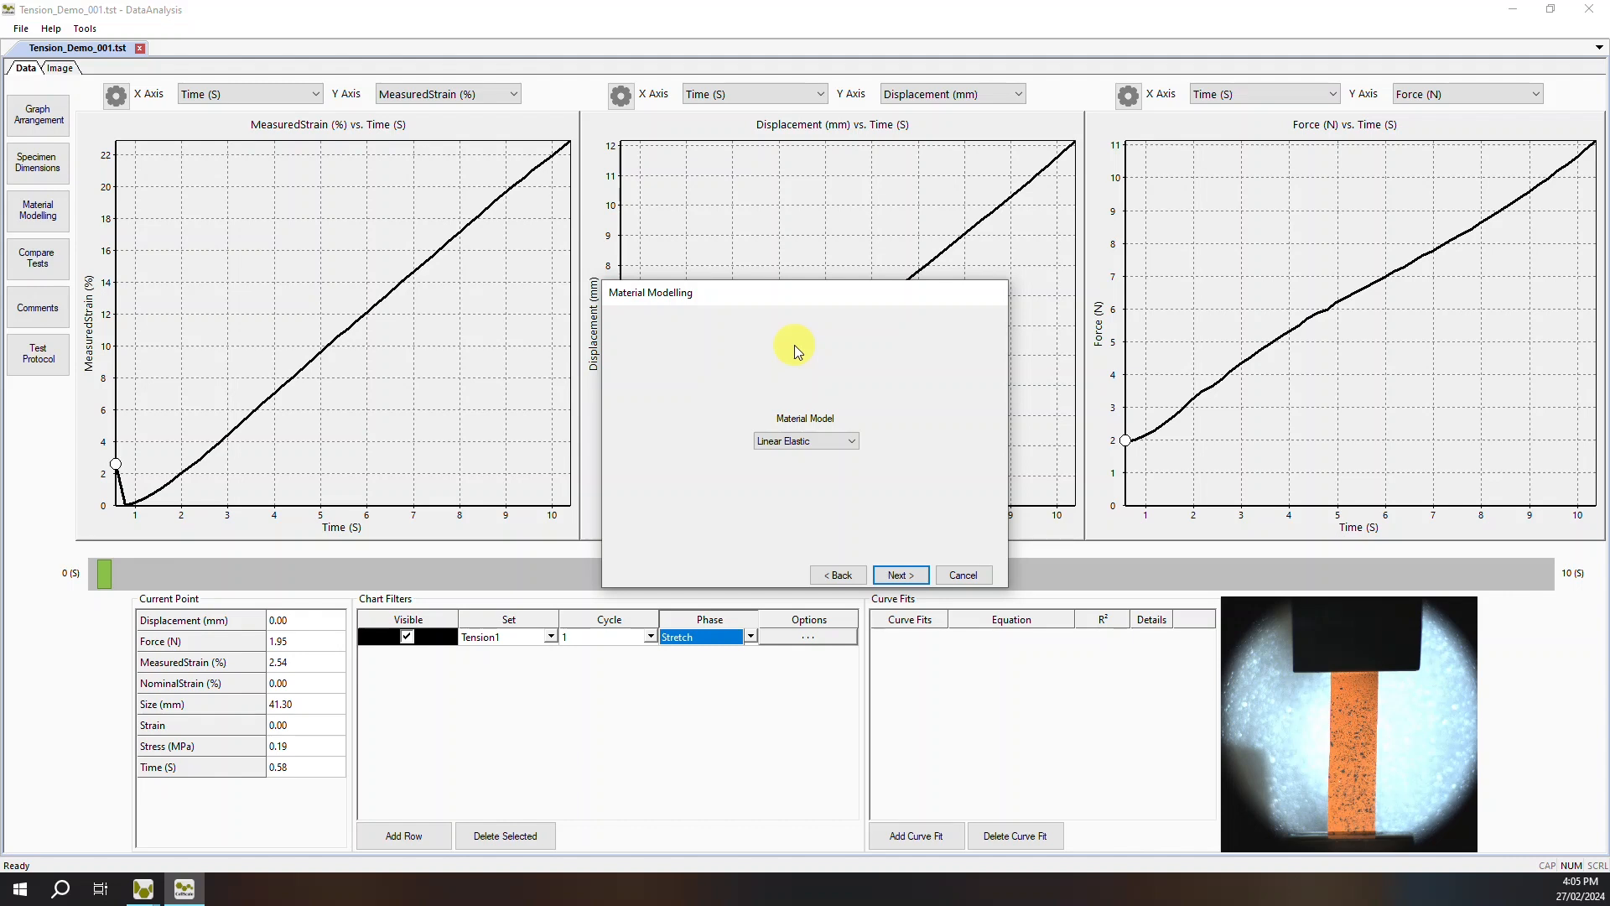
pyautogui.click(899, 575)
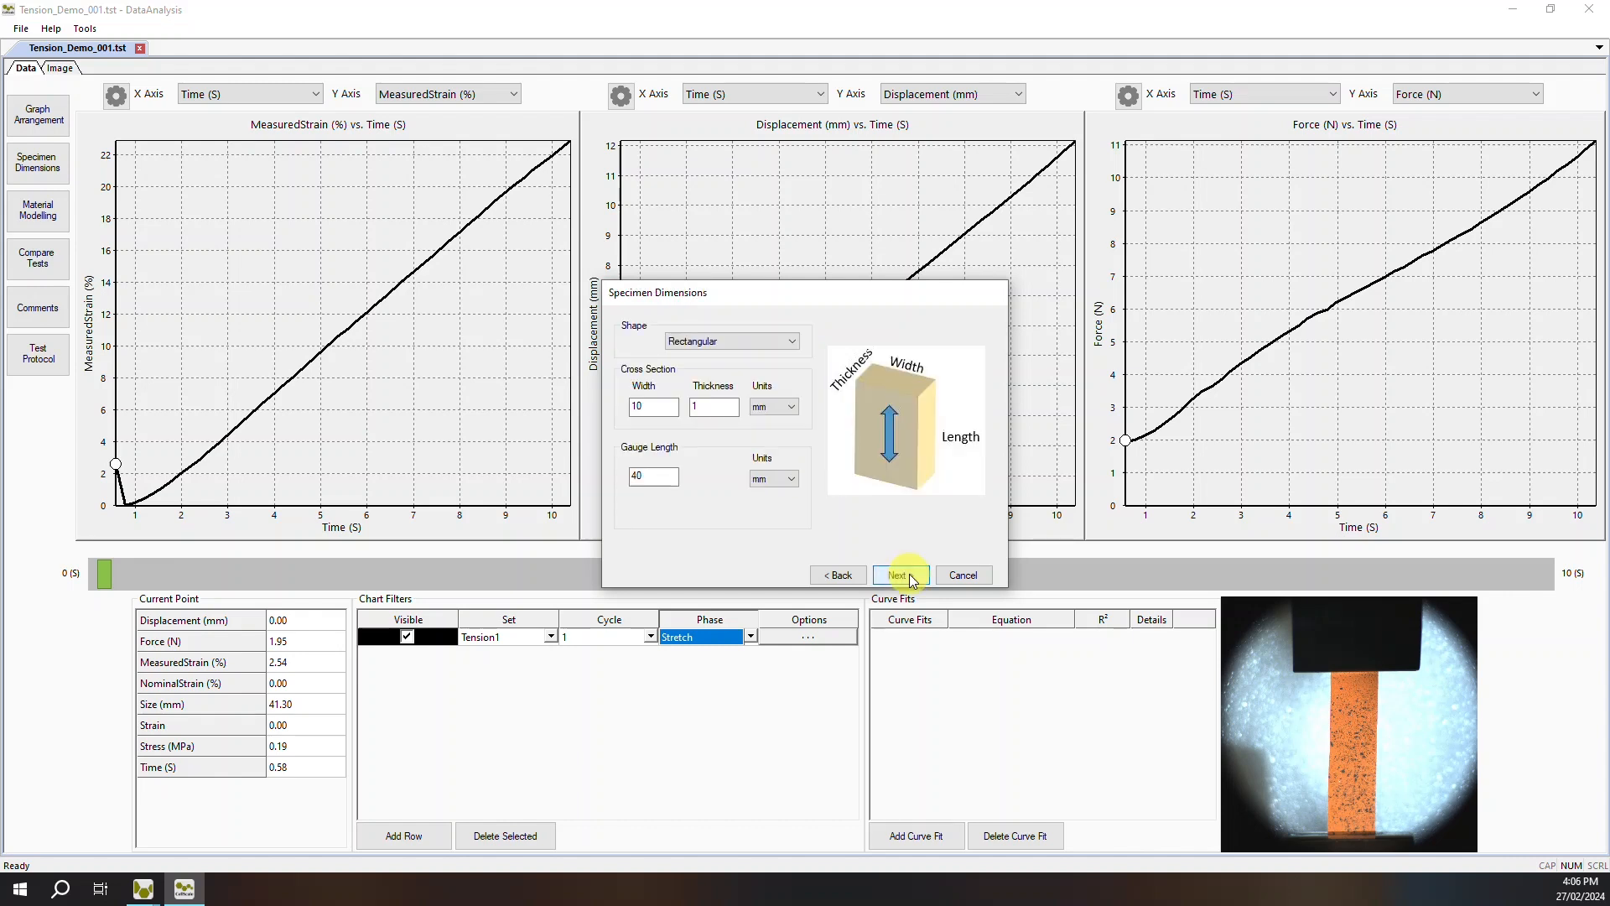
pyautogui.click(699, 342)
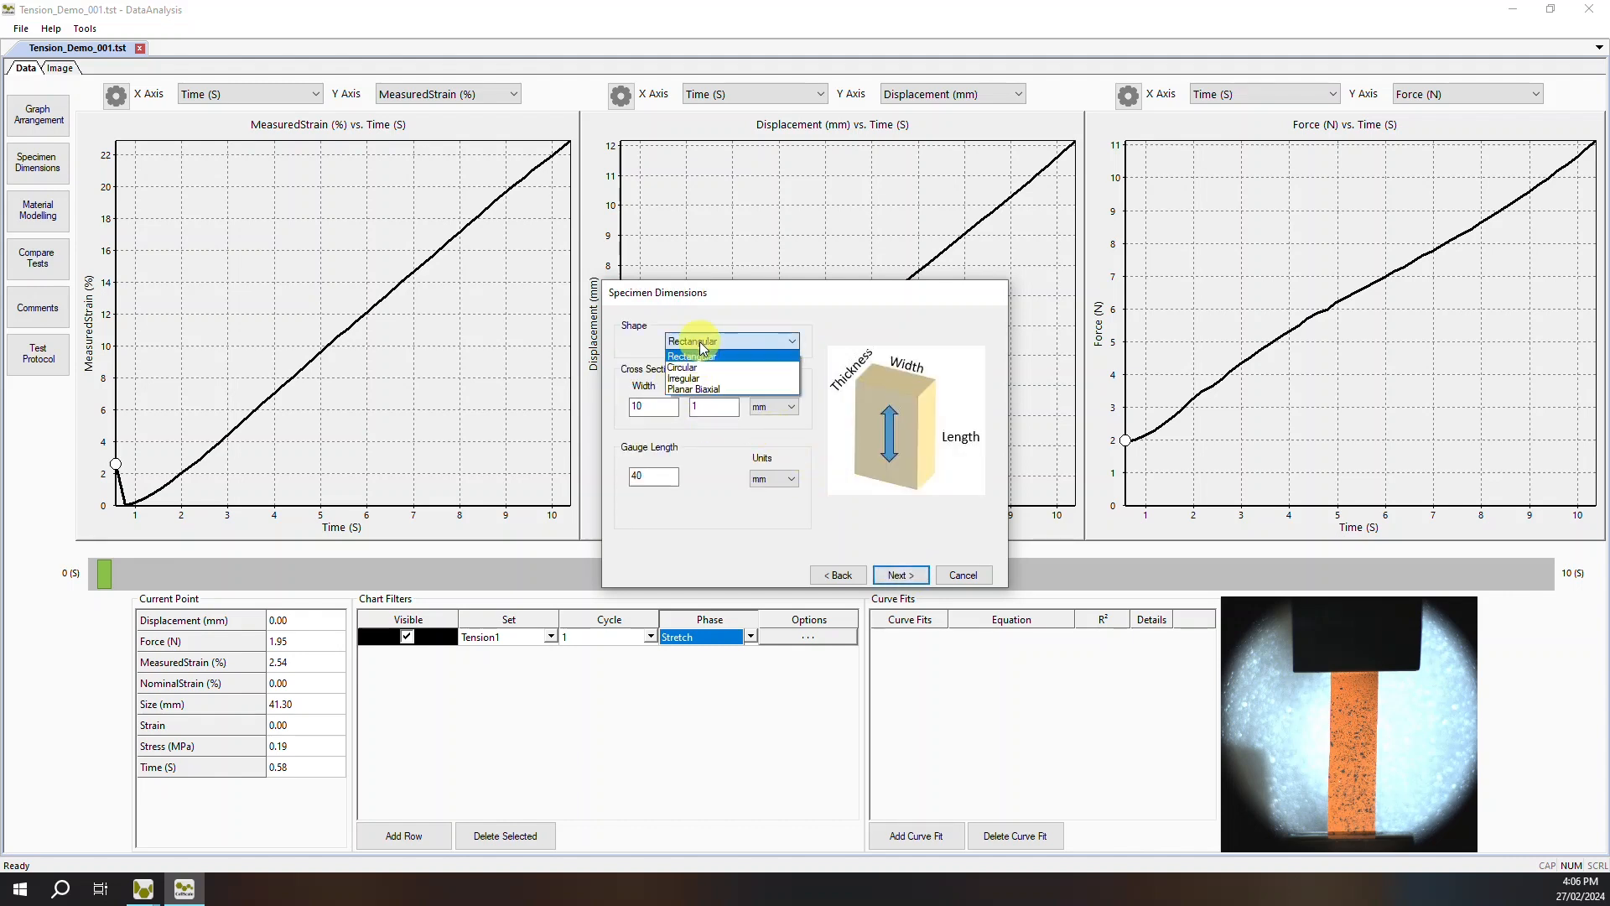
pyautogui.click(701, 359)
pyautogui.click(706, 338)
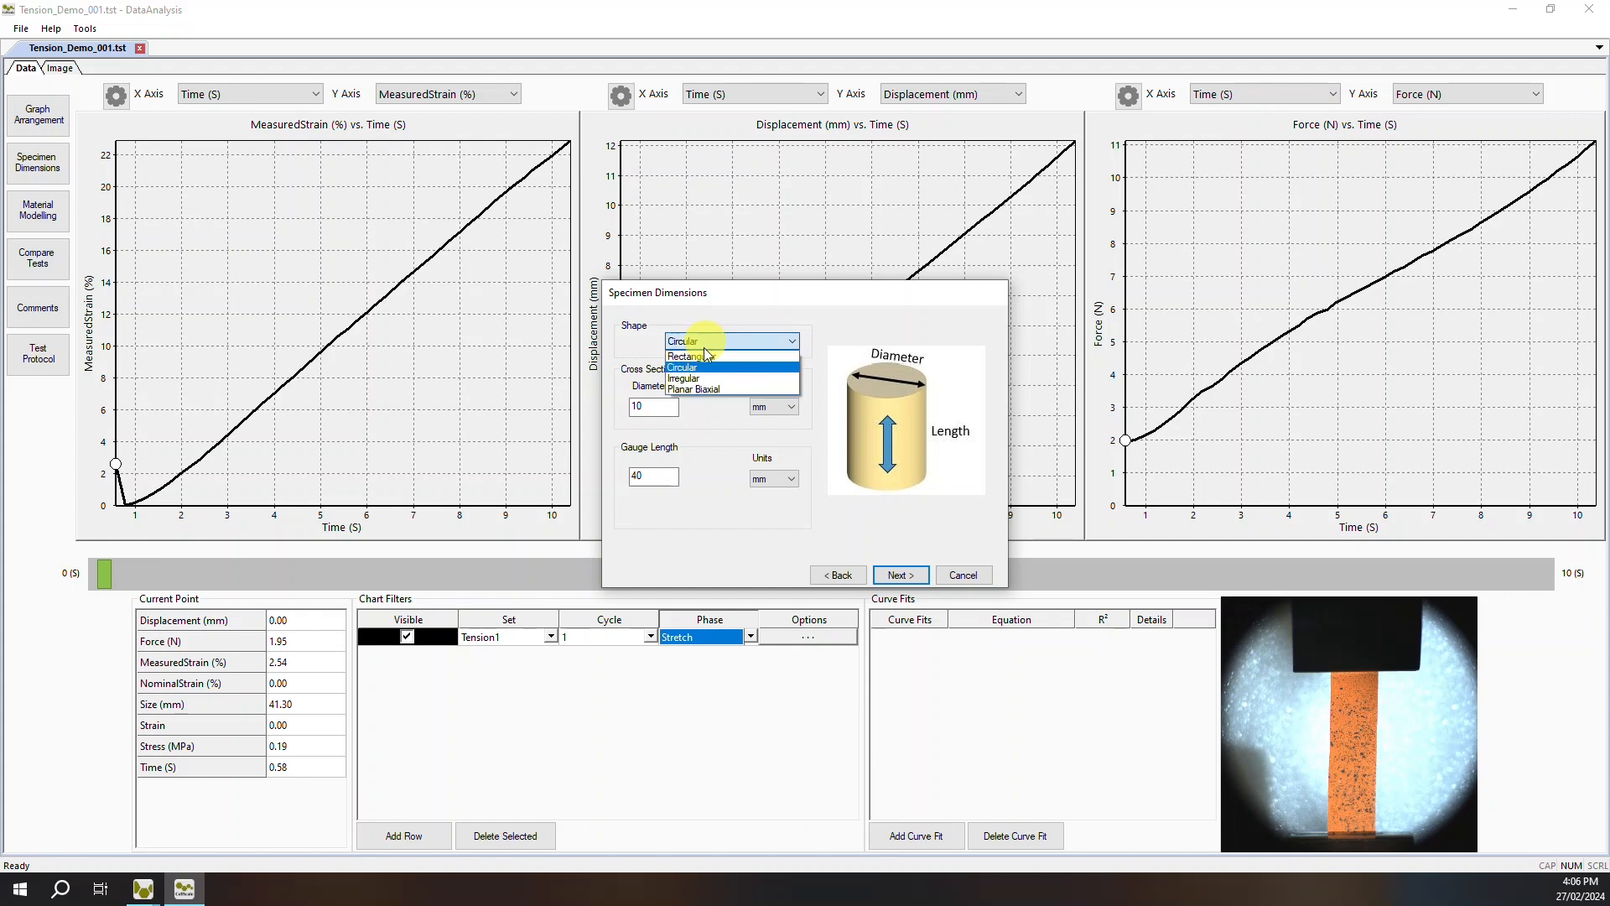
pyautogui.click(702, 355)
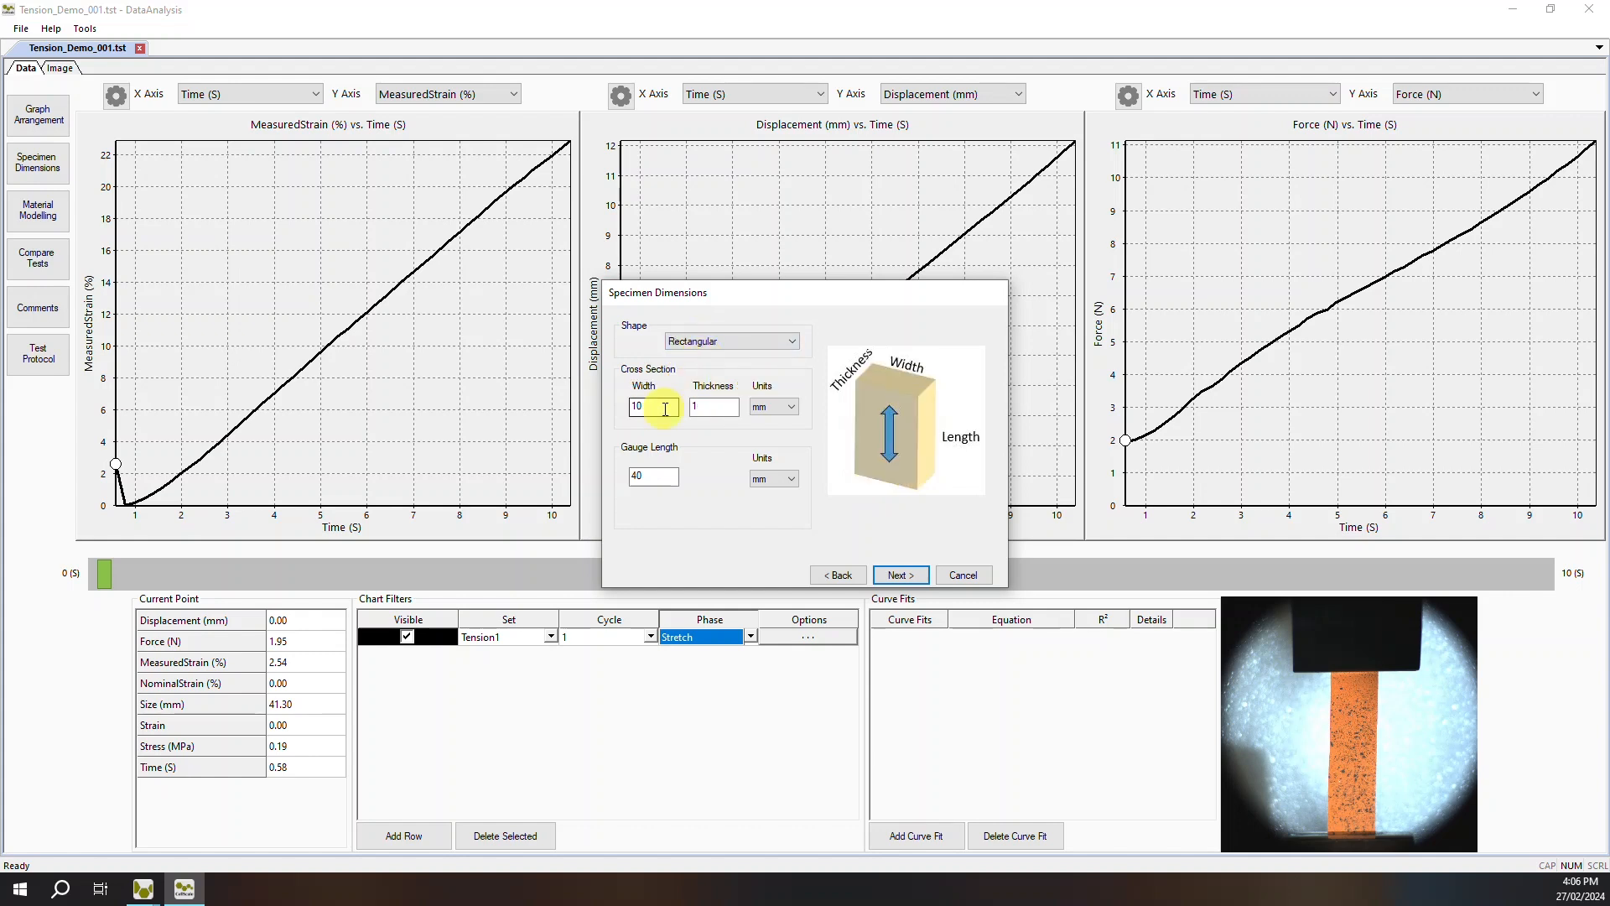
# - Set the rectangular specimen's cross section to 12 mm width and 1 mm thickness, and accept the dimensions
pyautogui.moveTo(661, 407); pyautogui.dragTo(587, 409)
pyautogui.write('12')
pyautogui.click(730, 409)
pyautogui.moveTo(731, 409); pyautogui.dragTo(622, 412)
pyautogui.write('1')
pyautogui.click(656, 475)
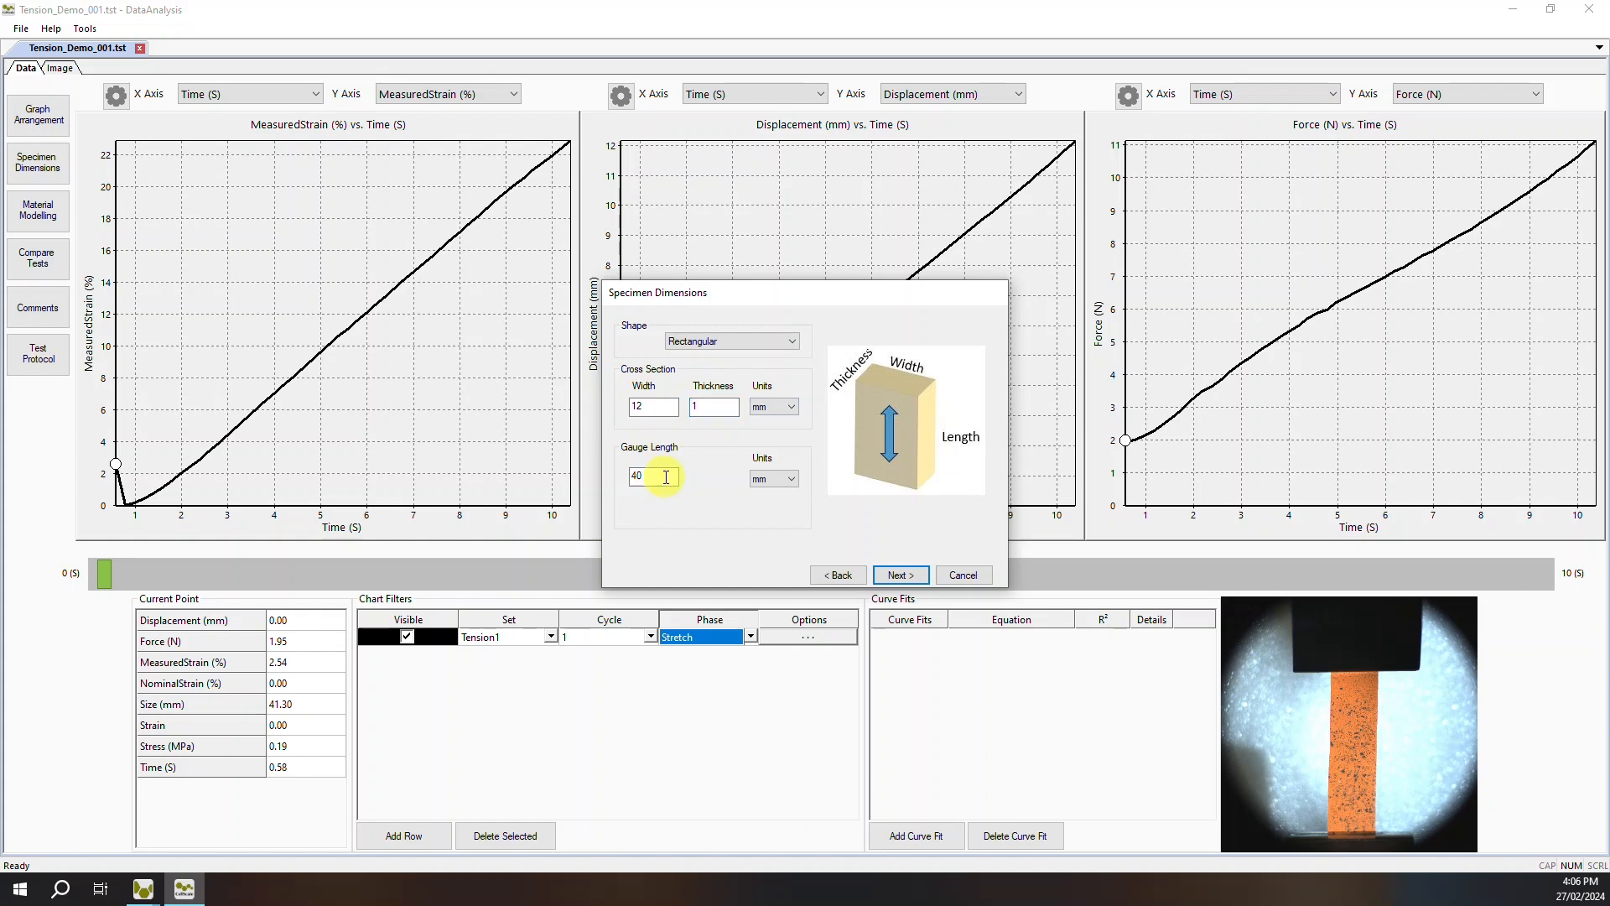
pyautogui.click(899, 575)
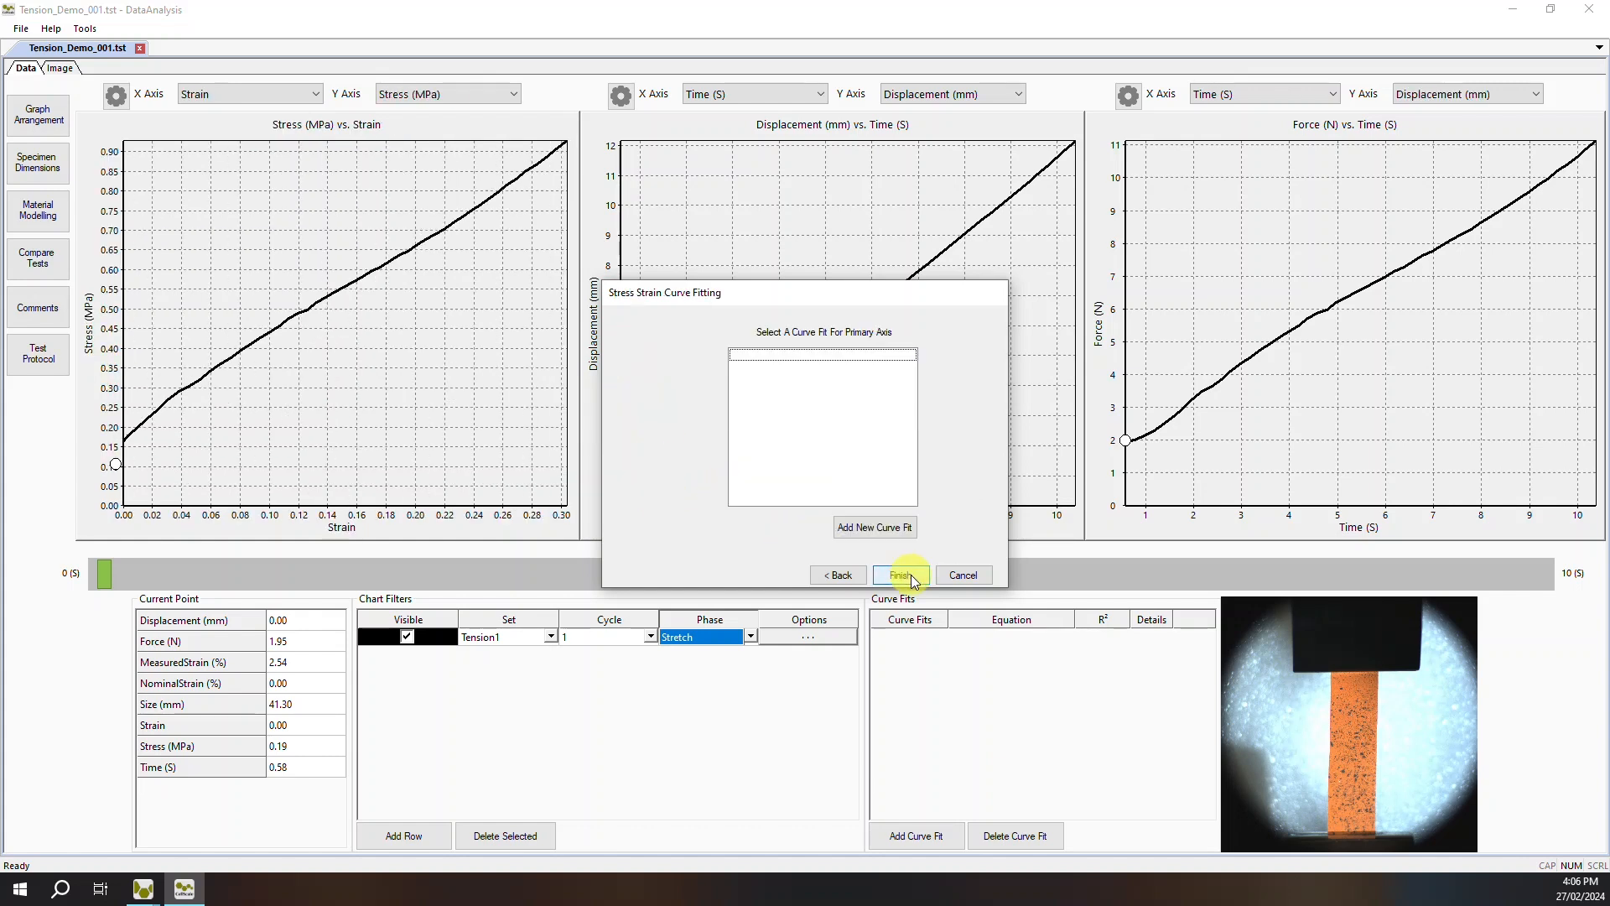
# - Begin a new linear curve fit and switch the layout to a single stress-strain graph
pyautogui.click(902, 527)
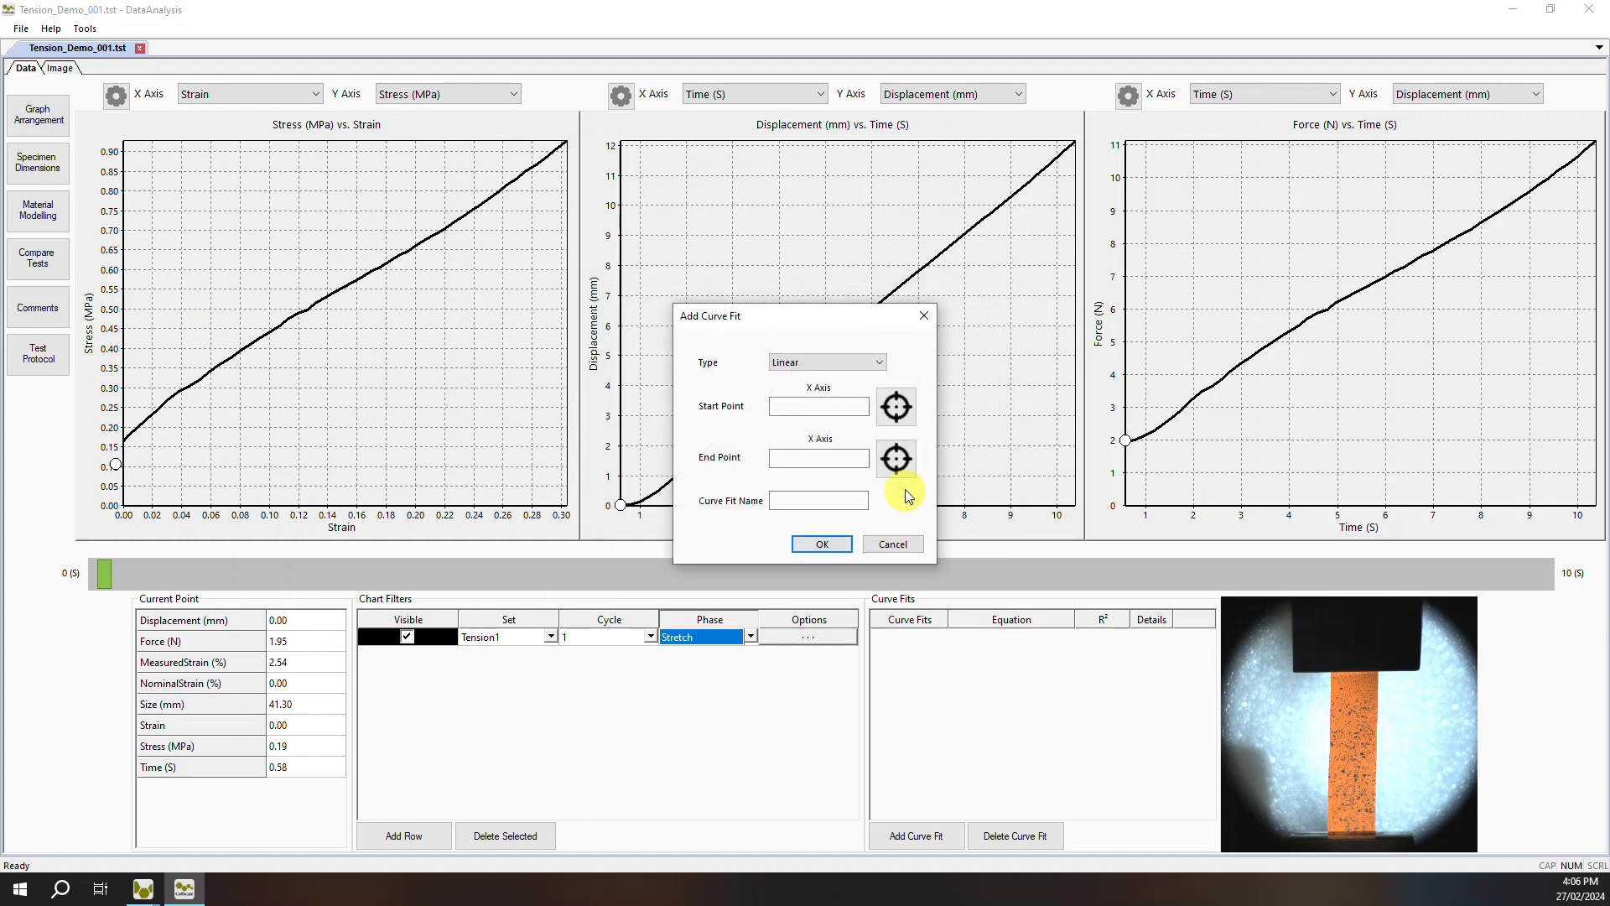
pyautogui.click(38, 114)
pyautogui.click(632, 441)
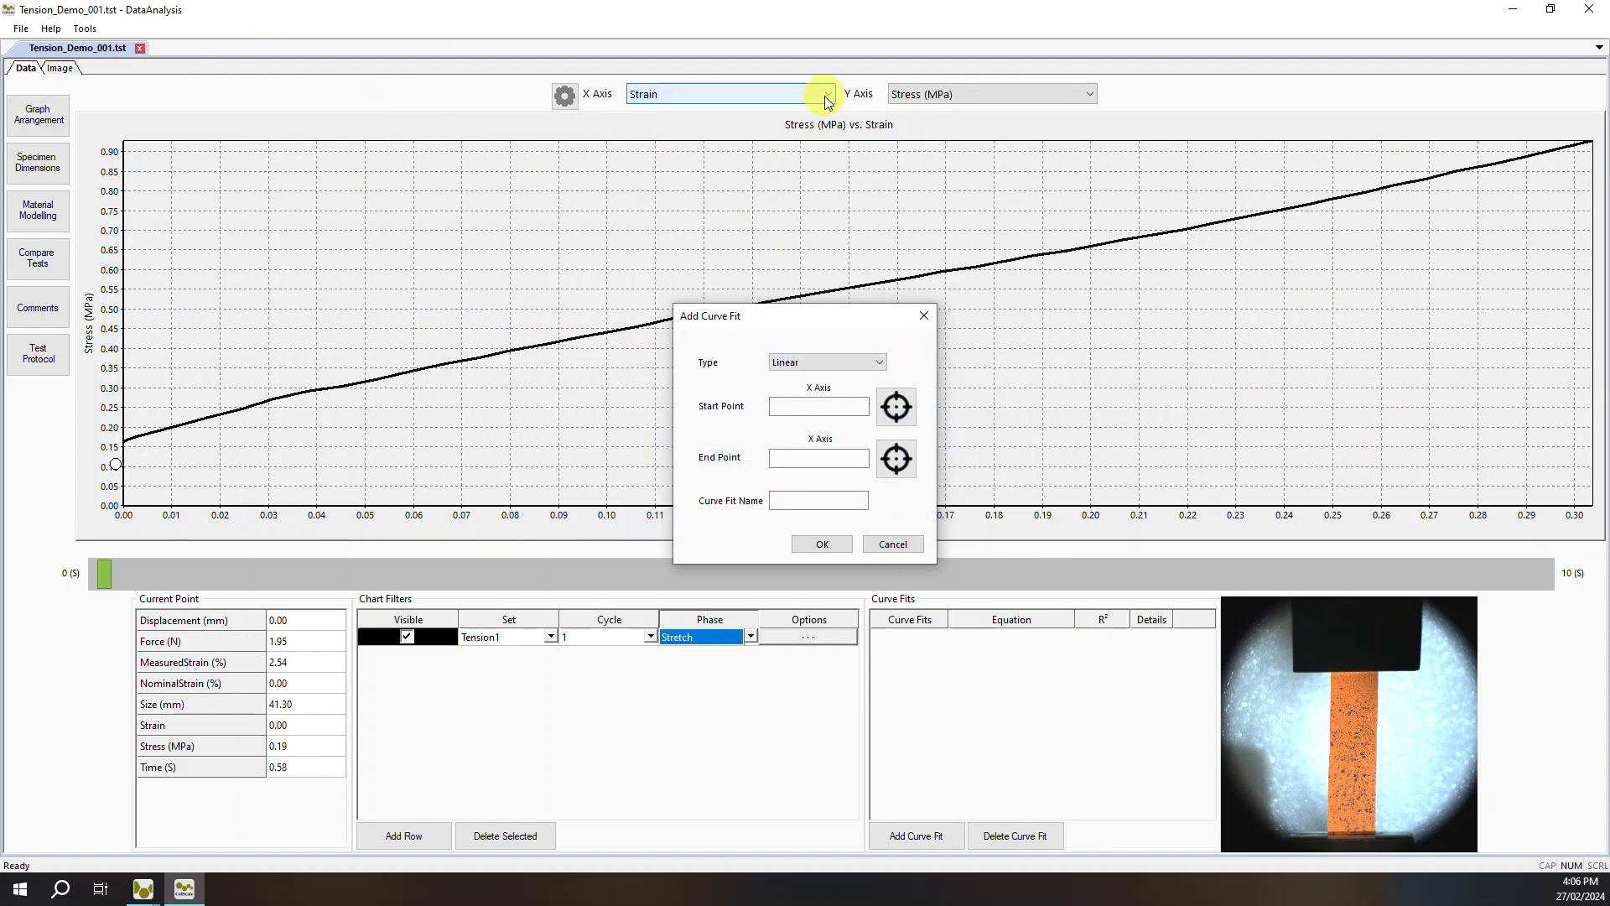
# - Pick the curve fit's start point at about 0.10 strain and its end point at about 0.25 on the stress-strain curve
pyautogui.moveTo(840, 320); pyautogui.dragTo(1370, 315)
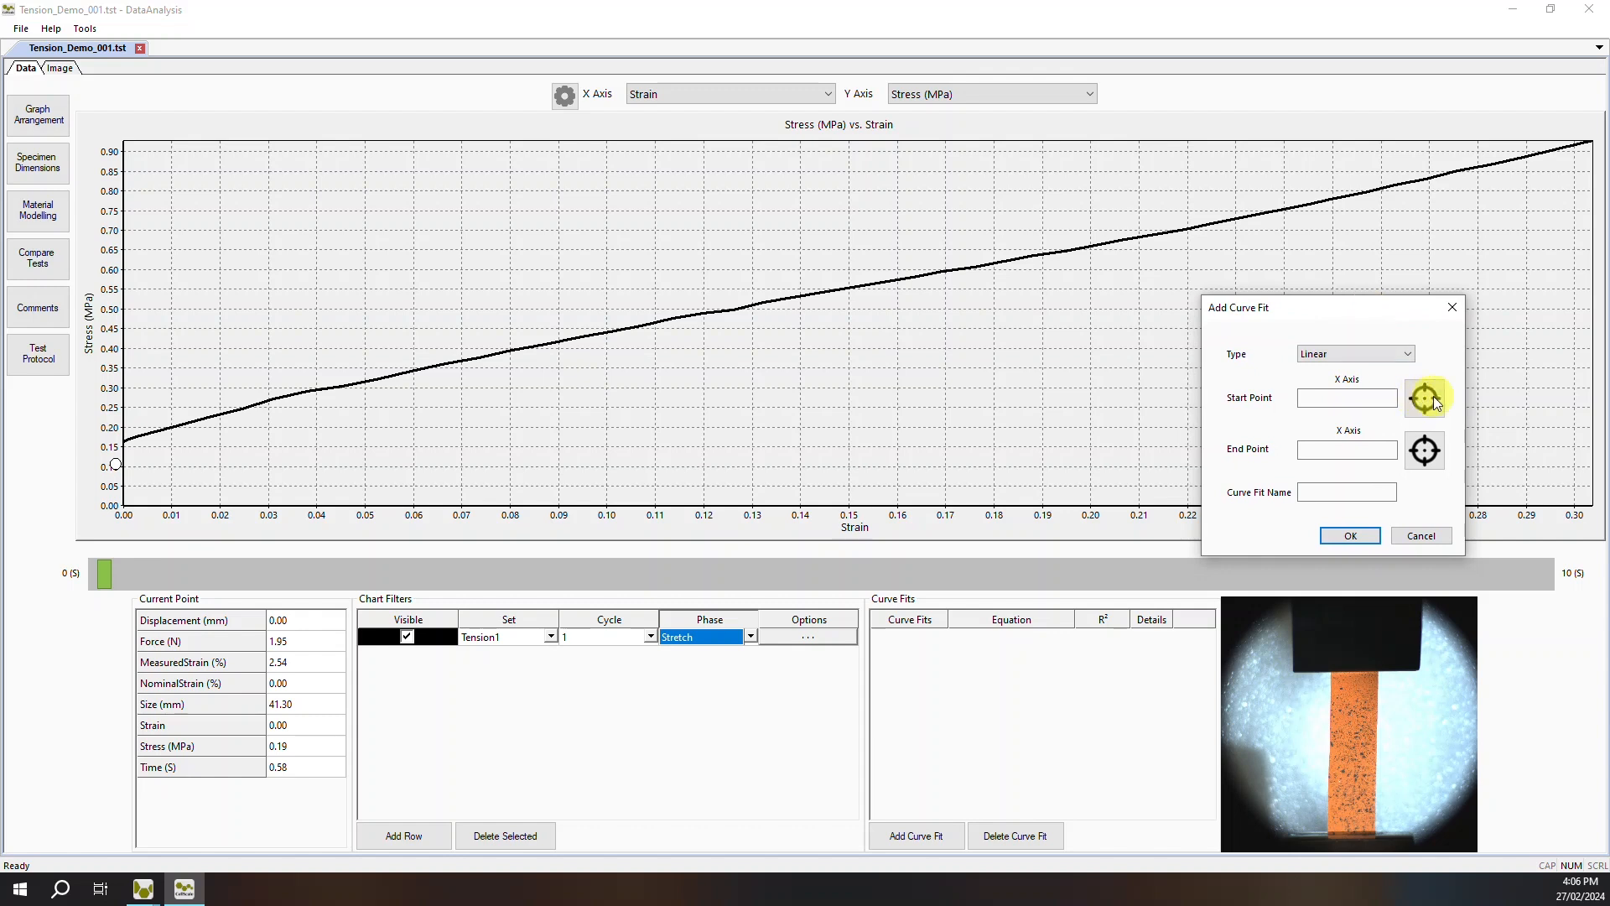
pyautogui.click(606, 331)
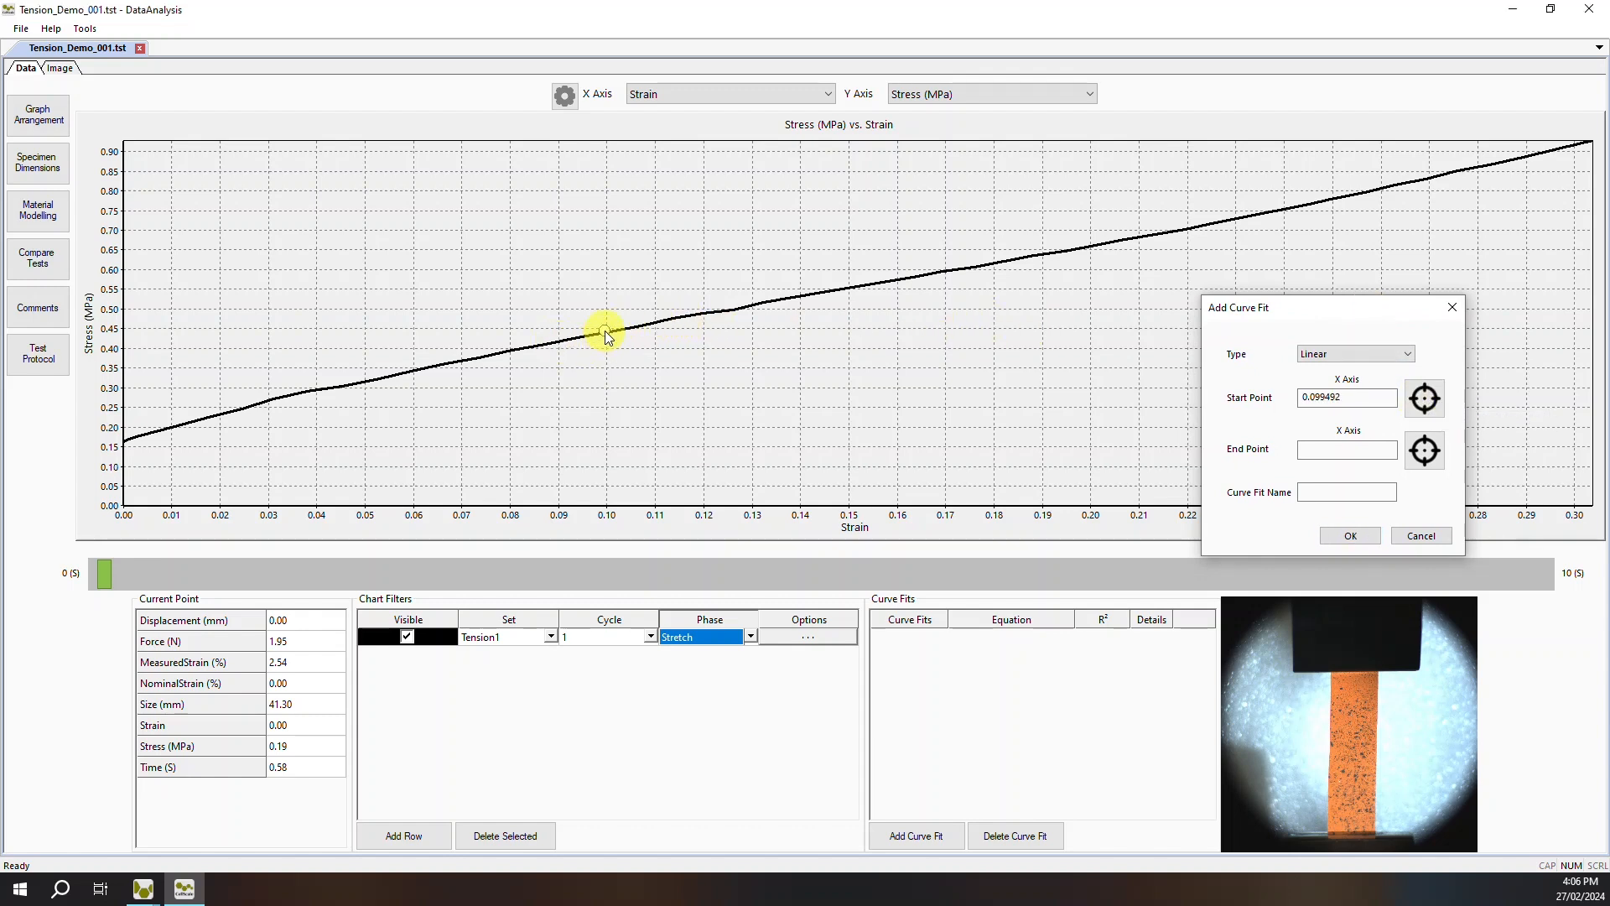
pyautogui.click(1436, 449)
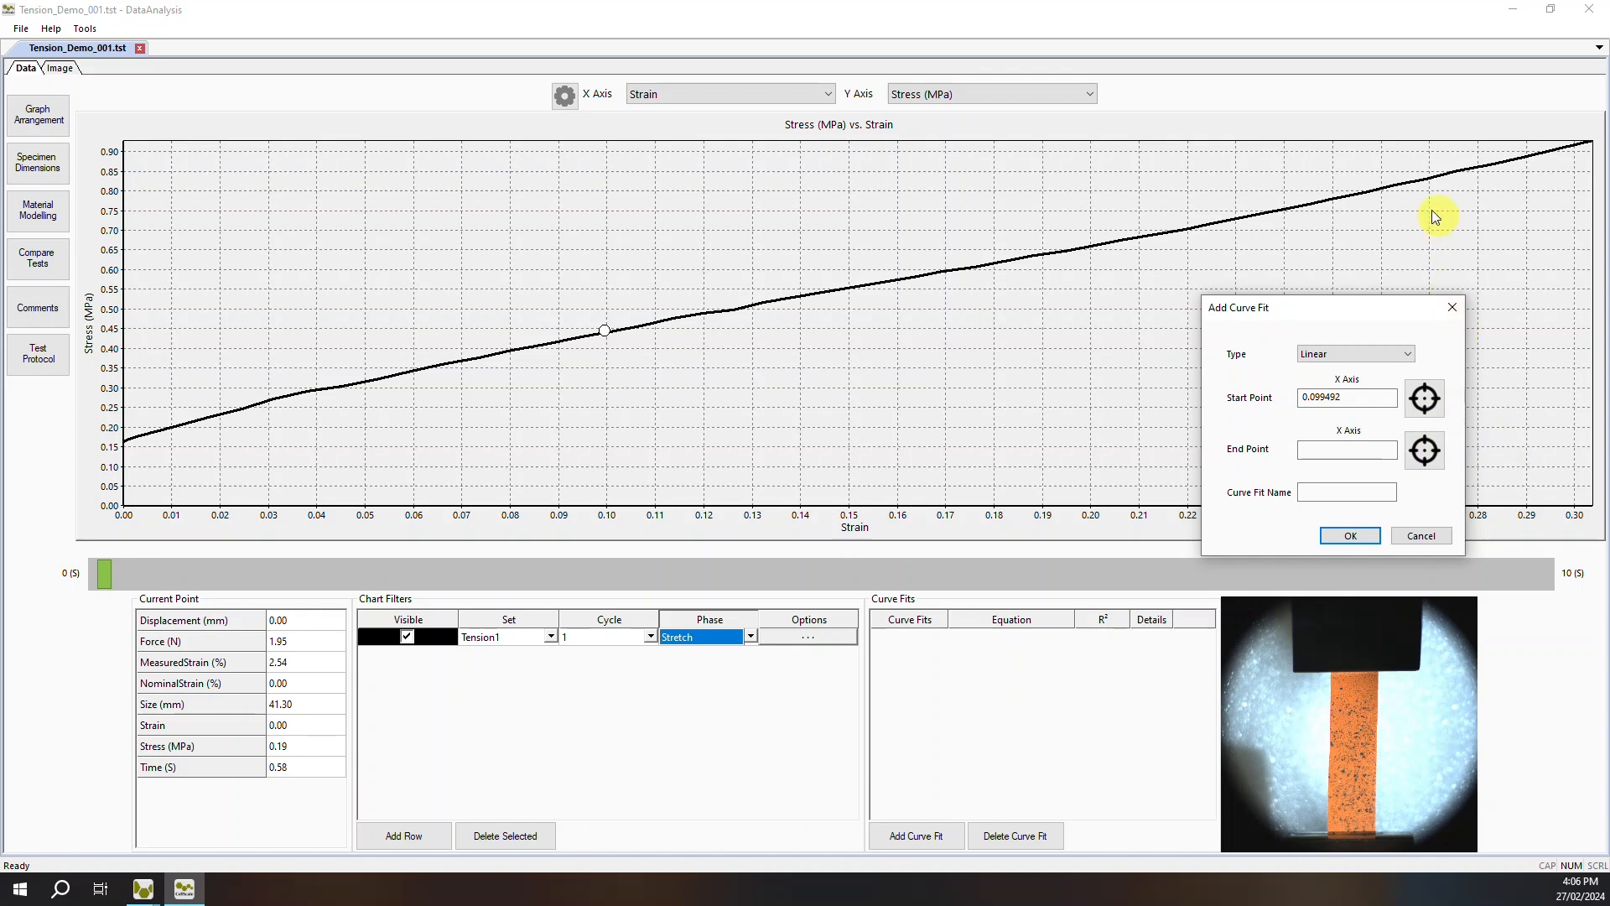
pyautogui.moveTo(1376, 309); pyautogui.dragTo(1123, 354)
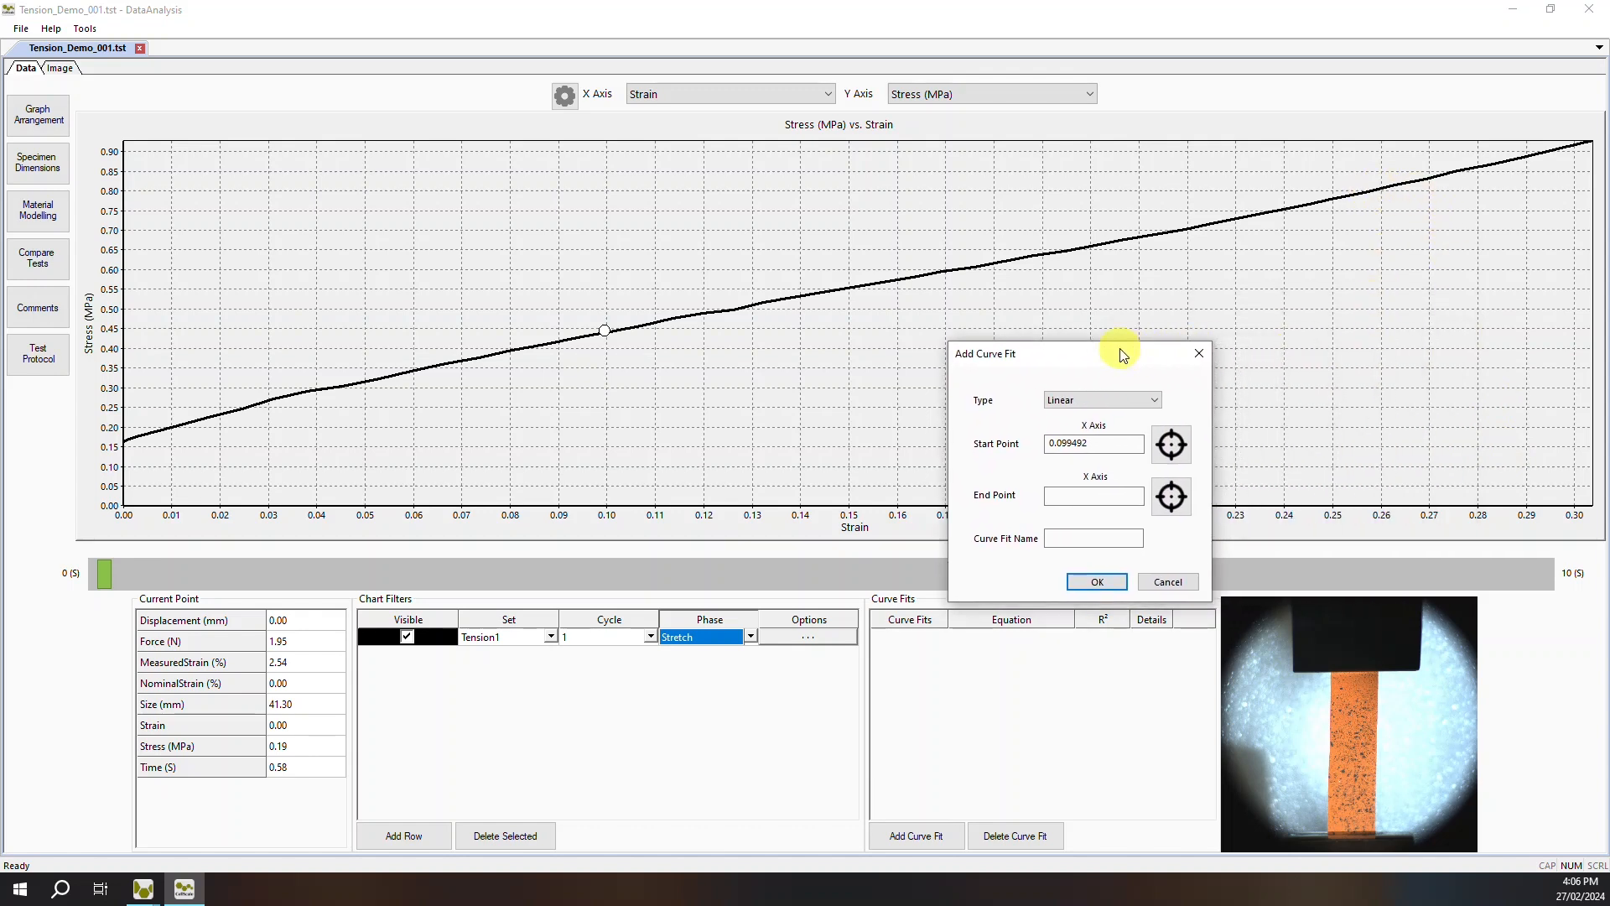
pyautogui.click(1334, 199)
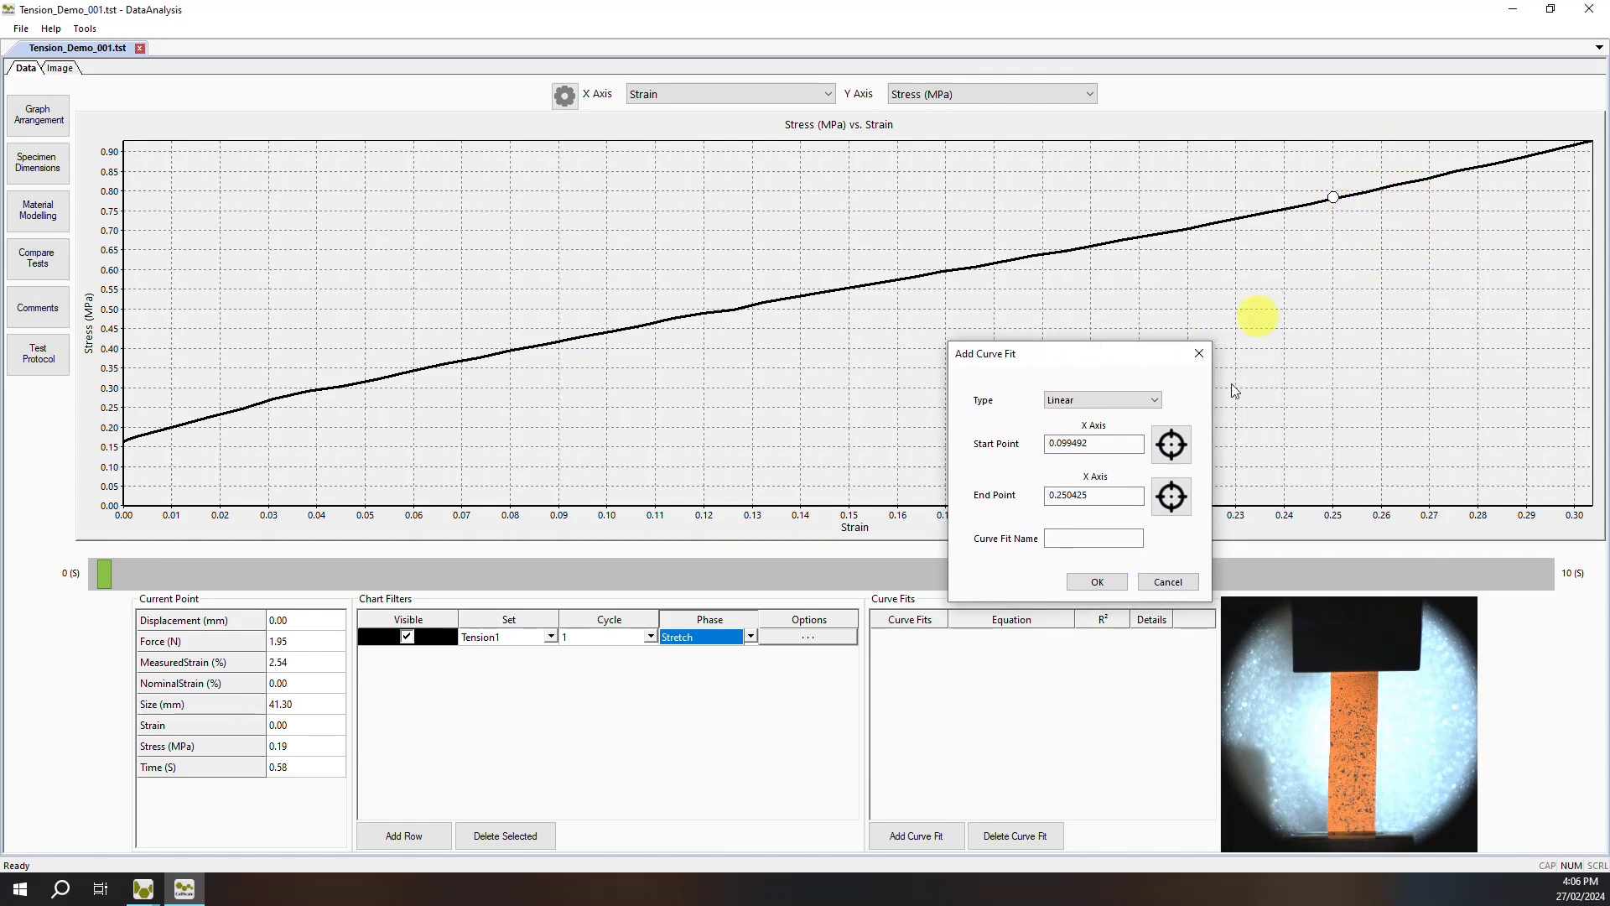
# - Name the curve fit Elastic Modulus and finish the material modelling to generate the results
pyautogui.click(1103, 538)
pyautogui.write('E')
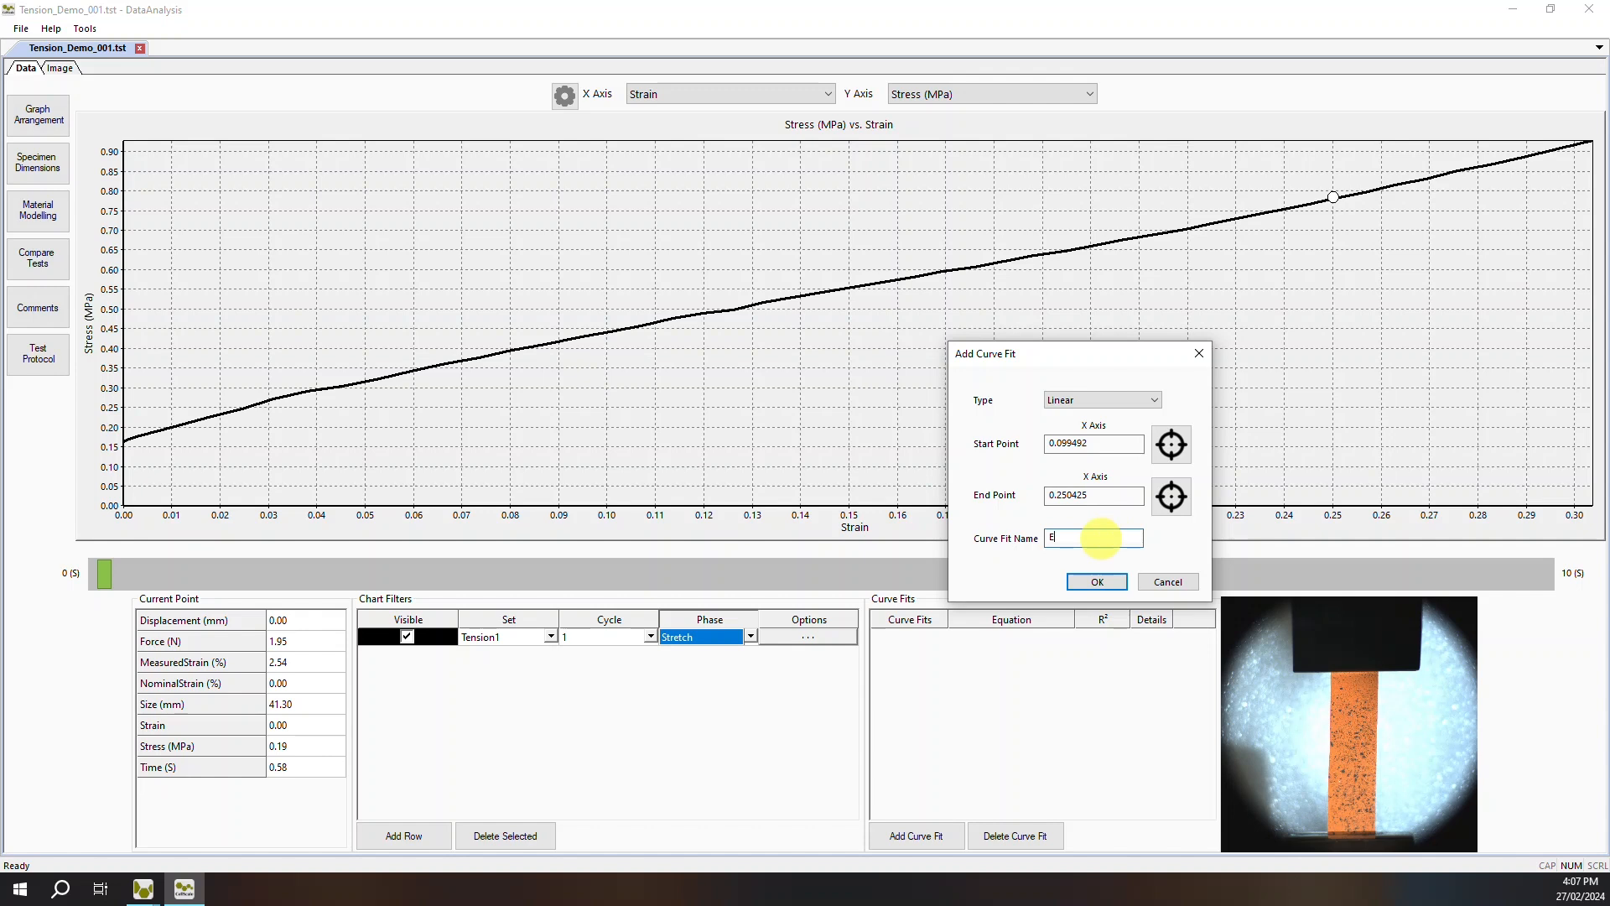
pyautogui.write('lastic Moudulus')
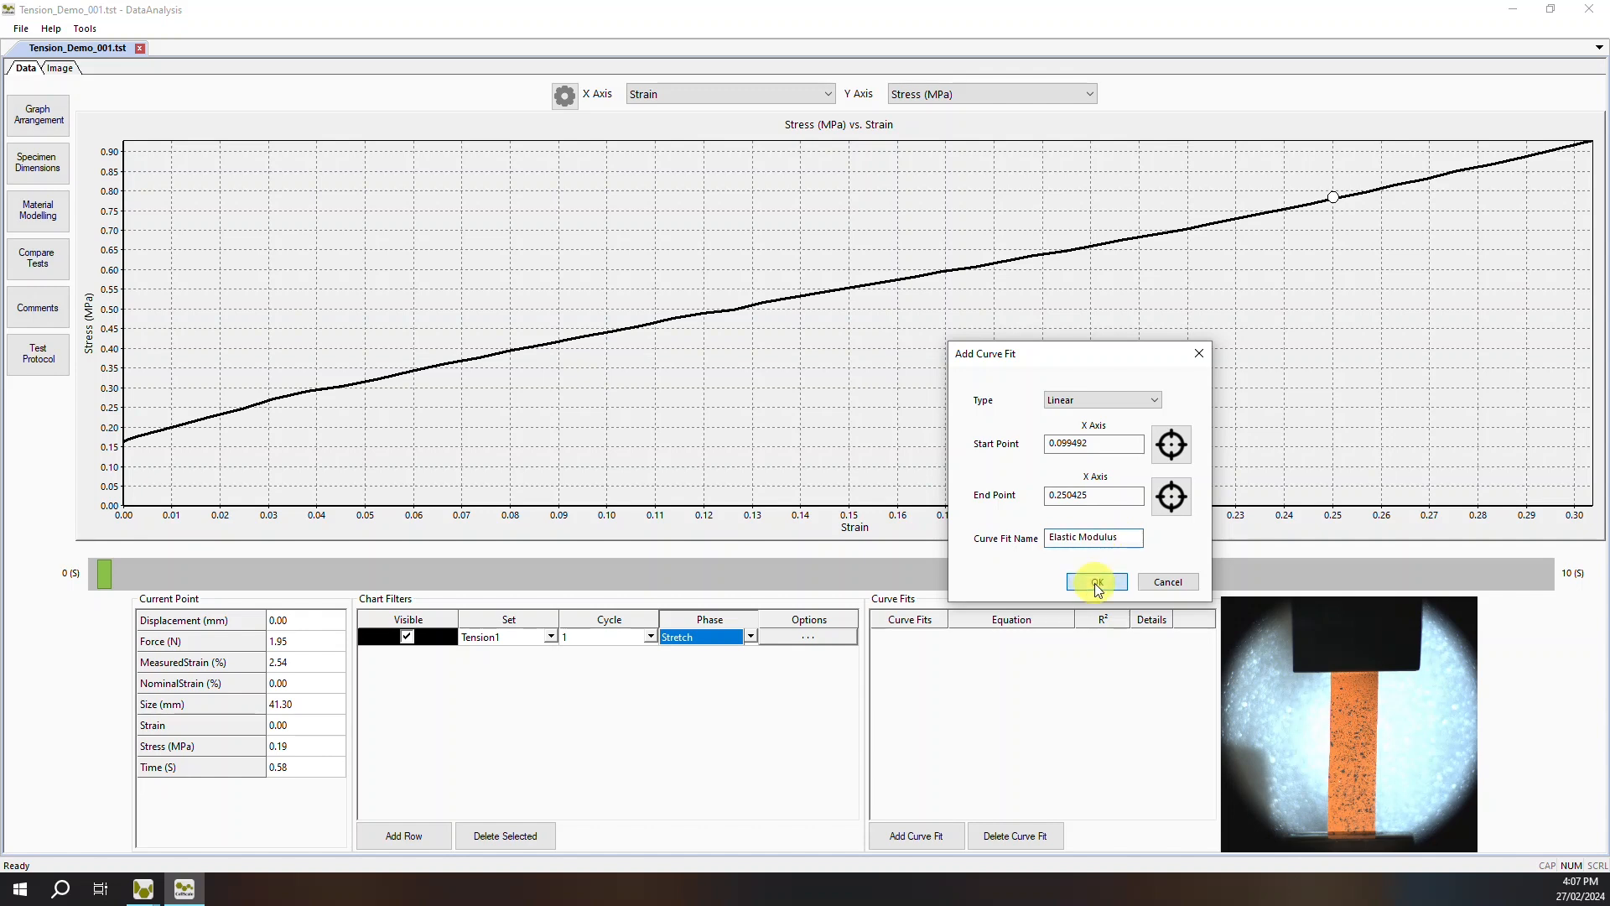
pyautogui.click(1096, 582)
pyautogui.click(900, 576)
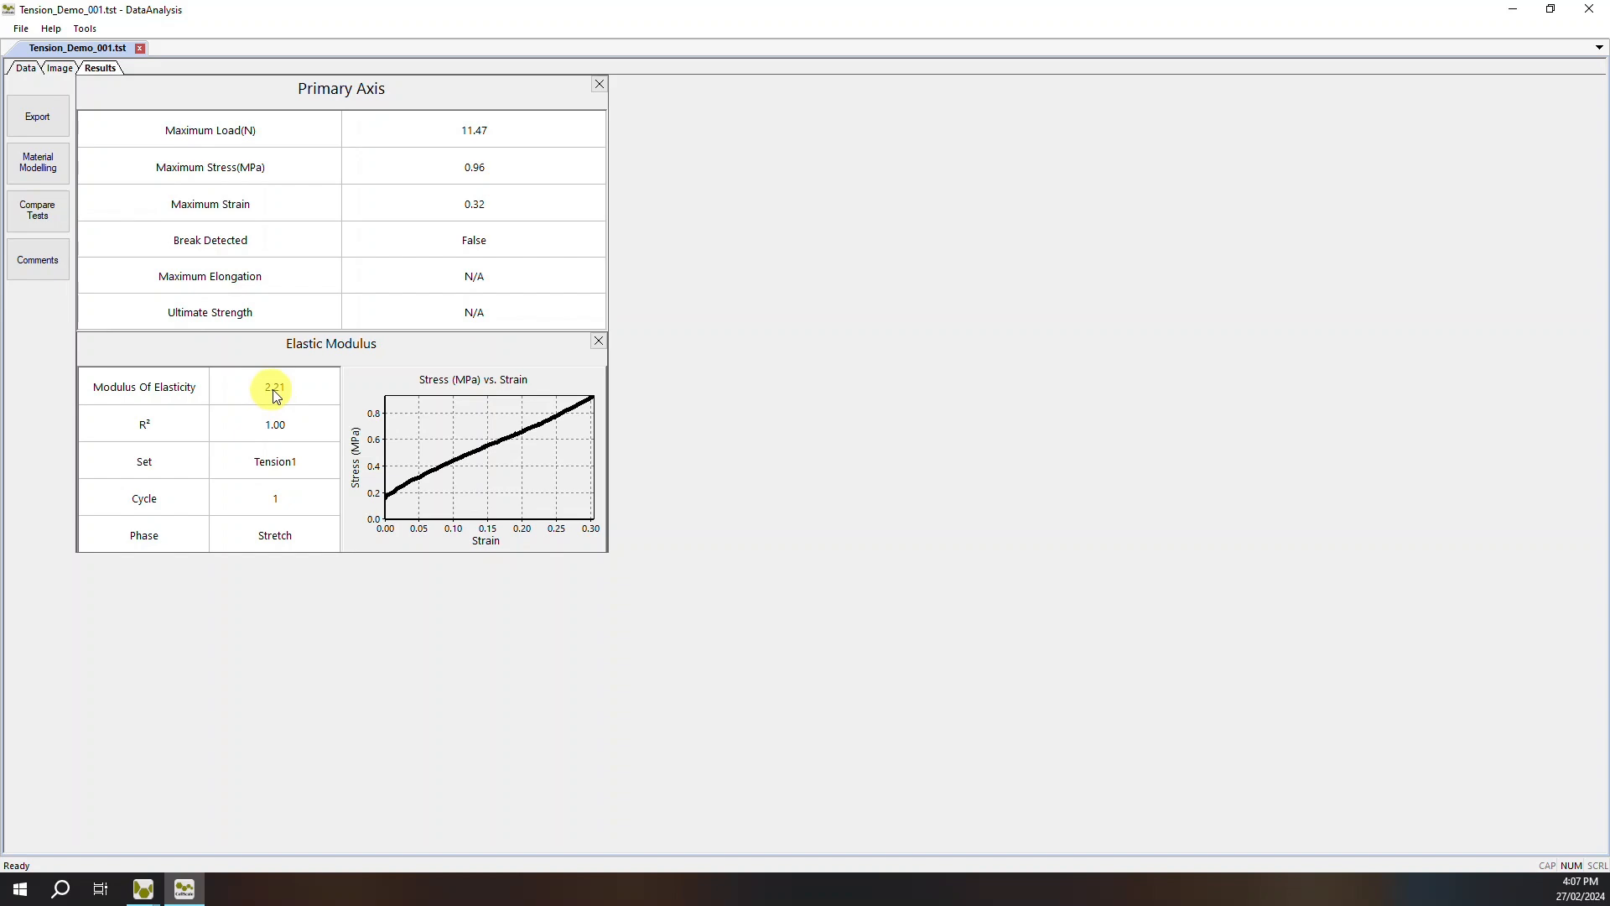
# - View the material modelling results of the Tension_Demo_003.tst test
pyautogui.click(32, 67)
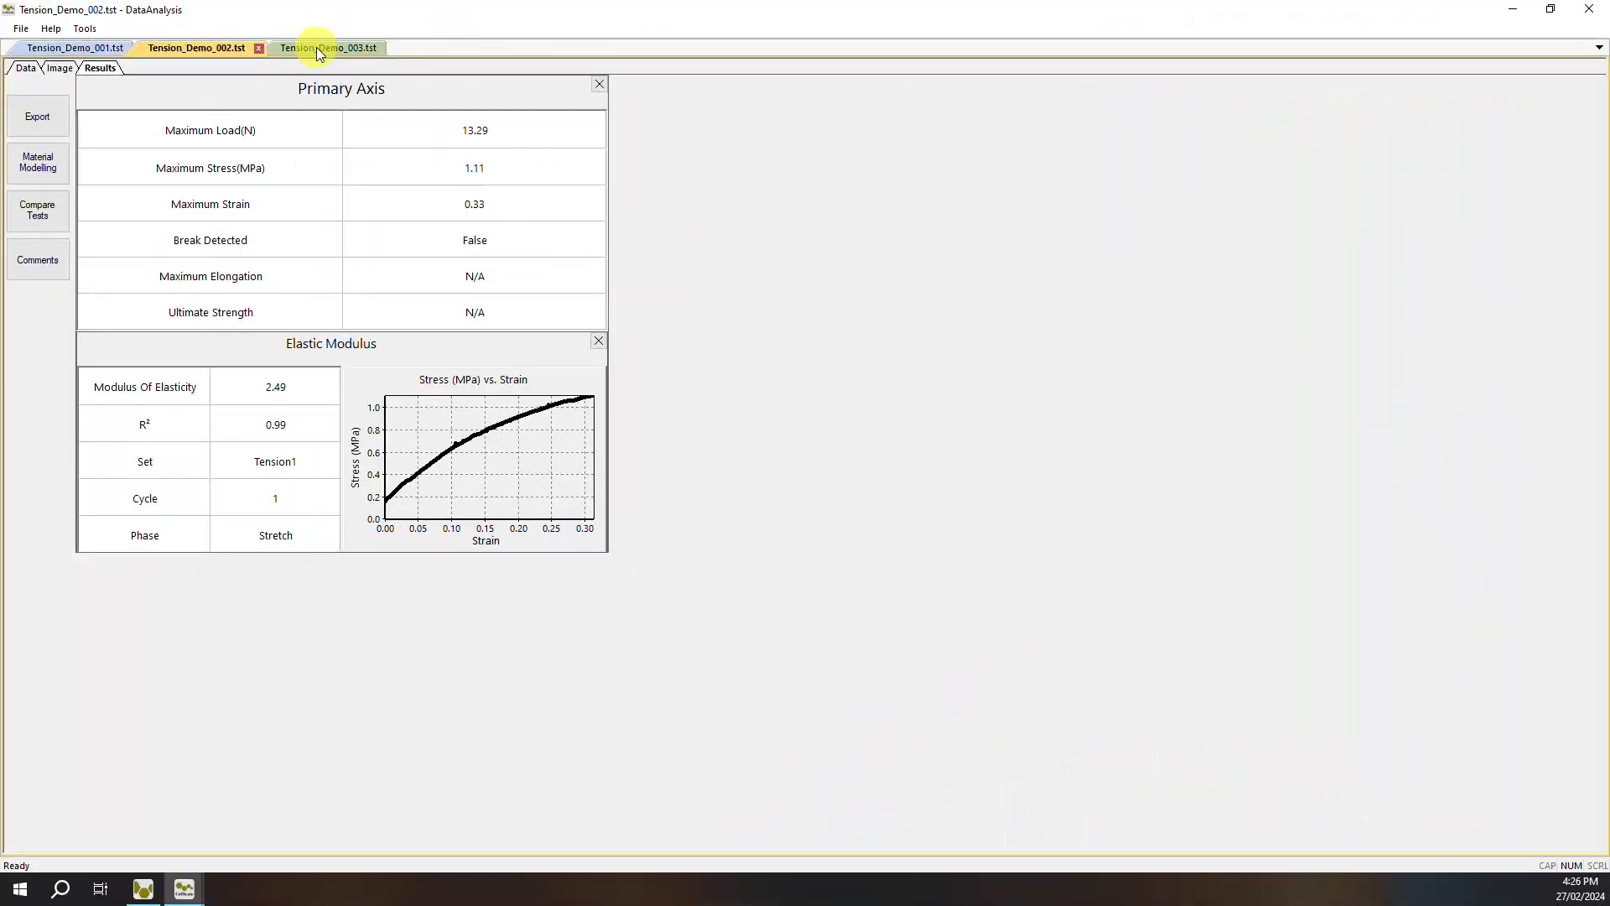
pyautogui.click(319, 50)
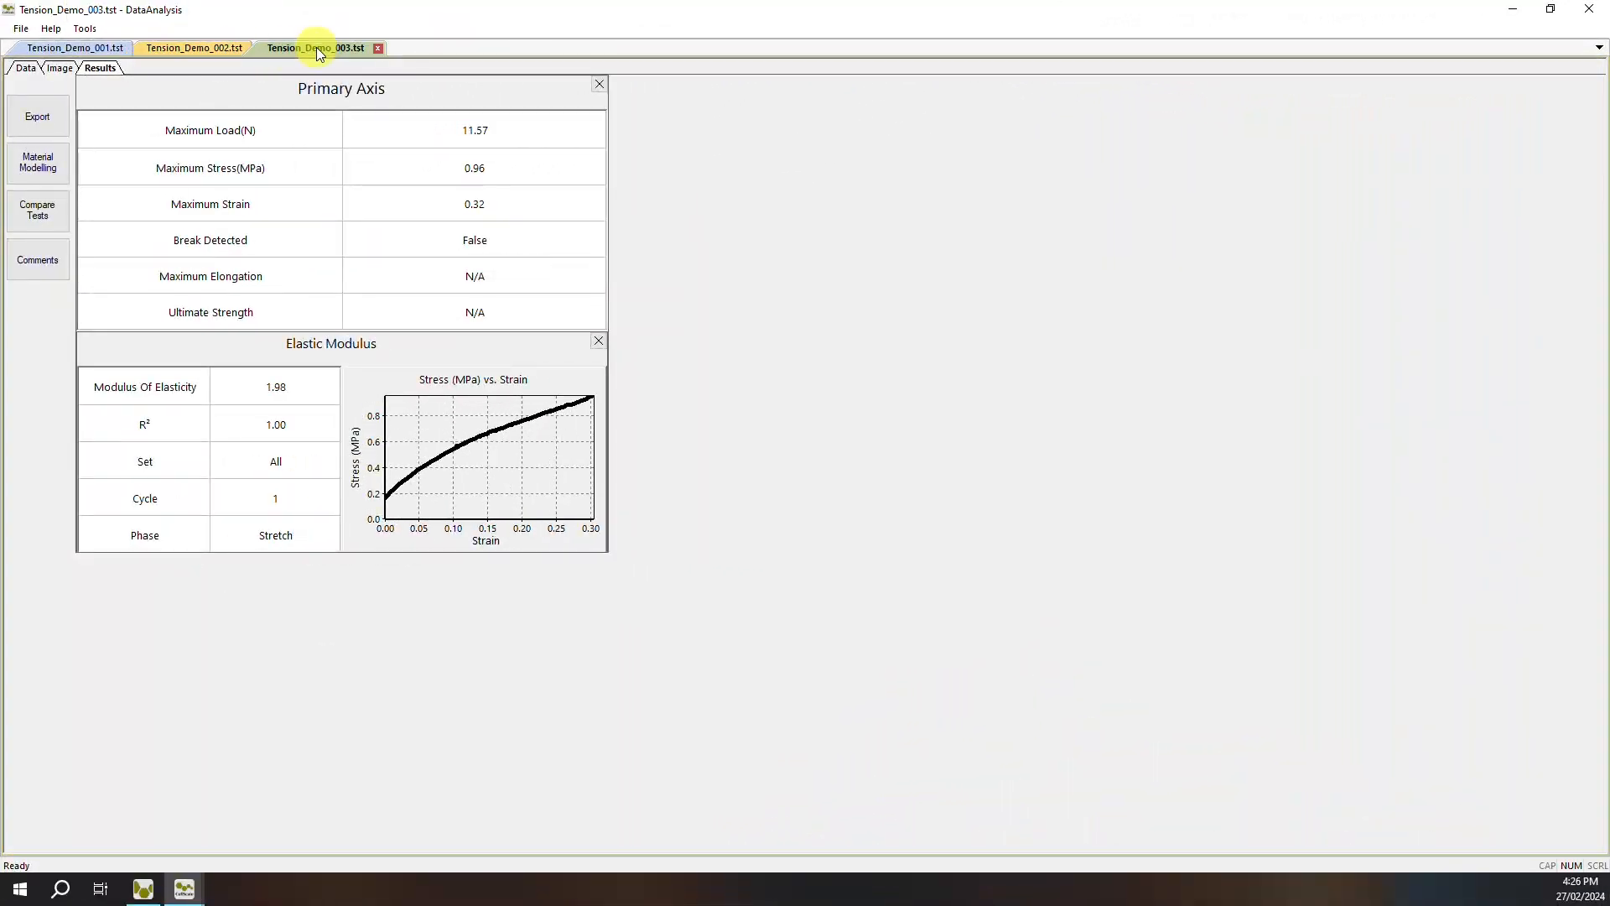
# - Review the Tension_Demo_002 results and compare the Tension_Demo_001, Tension_Demo_002 and Tension_Demo_003 tests, including their Elastic Modulus fits
pyautogui.click(201, 50)
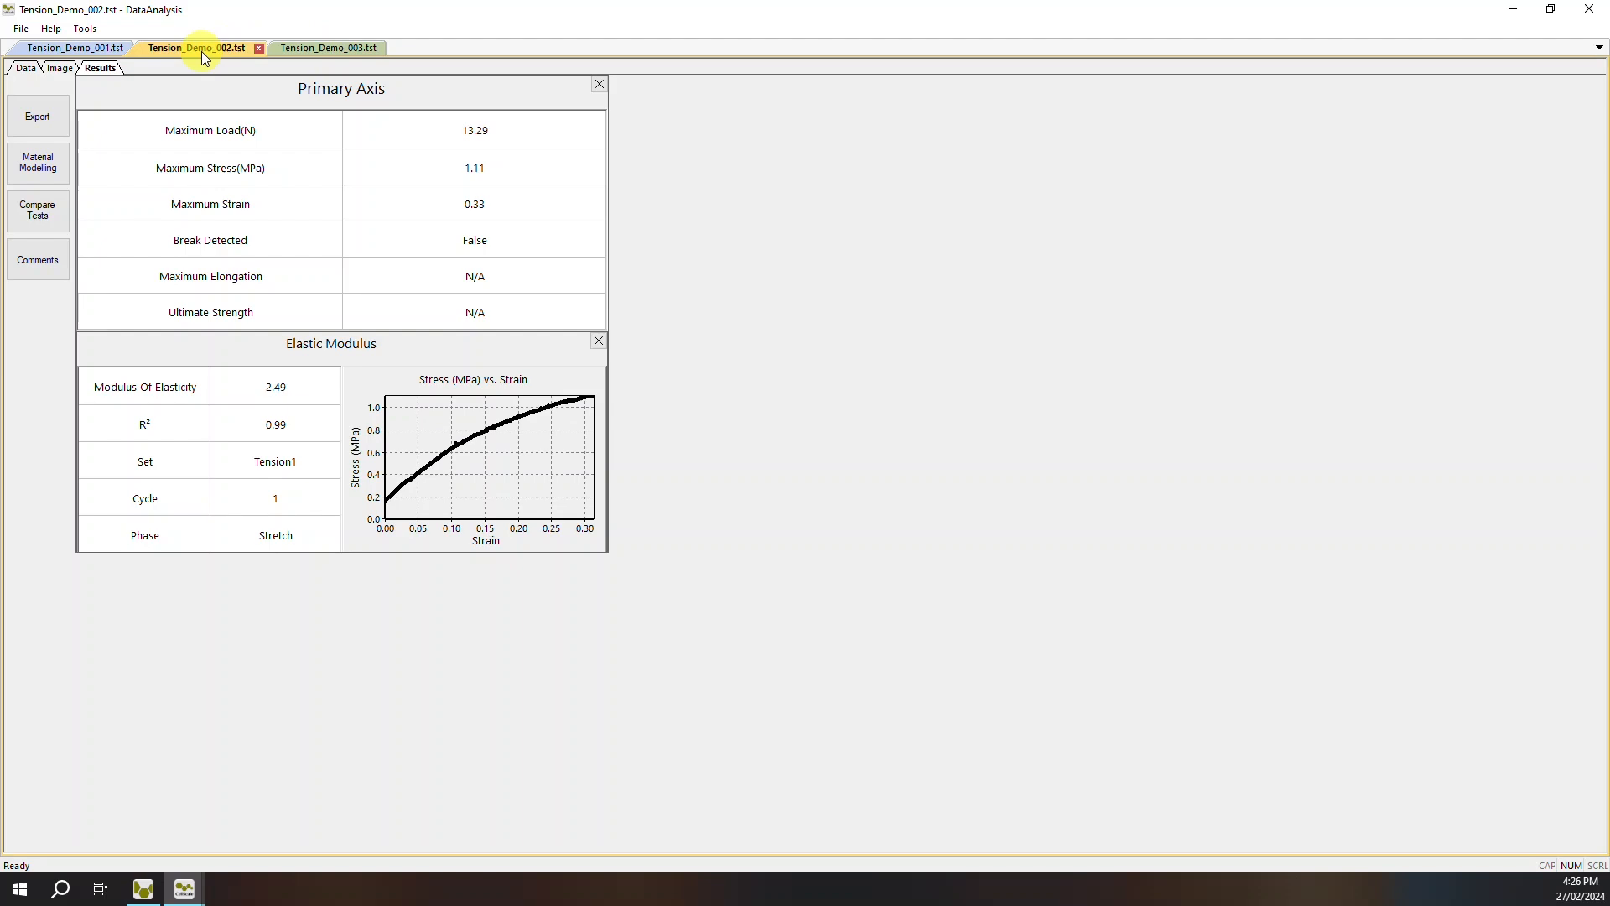
pyautogui.click(100, 50)
pyautogui.click(39, 260)
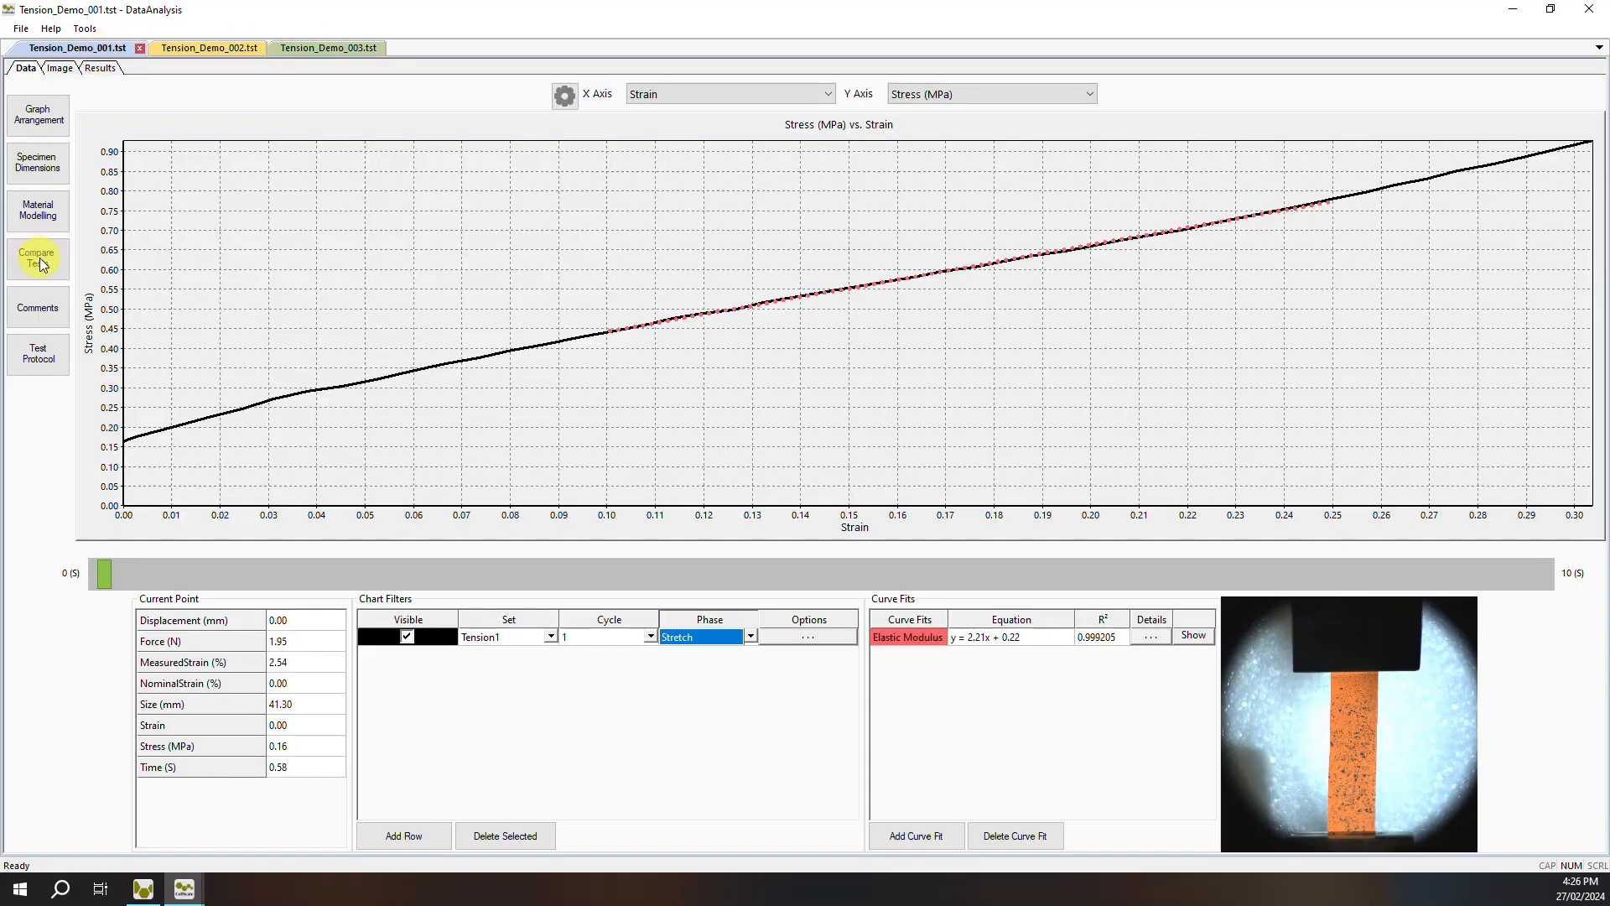
pyautogui.click(662, 316)
pyautogui.click(662, 343)
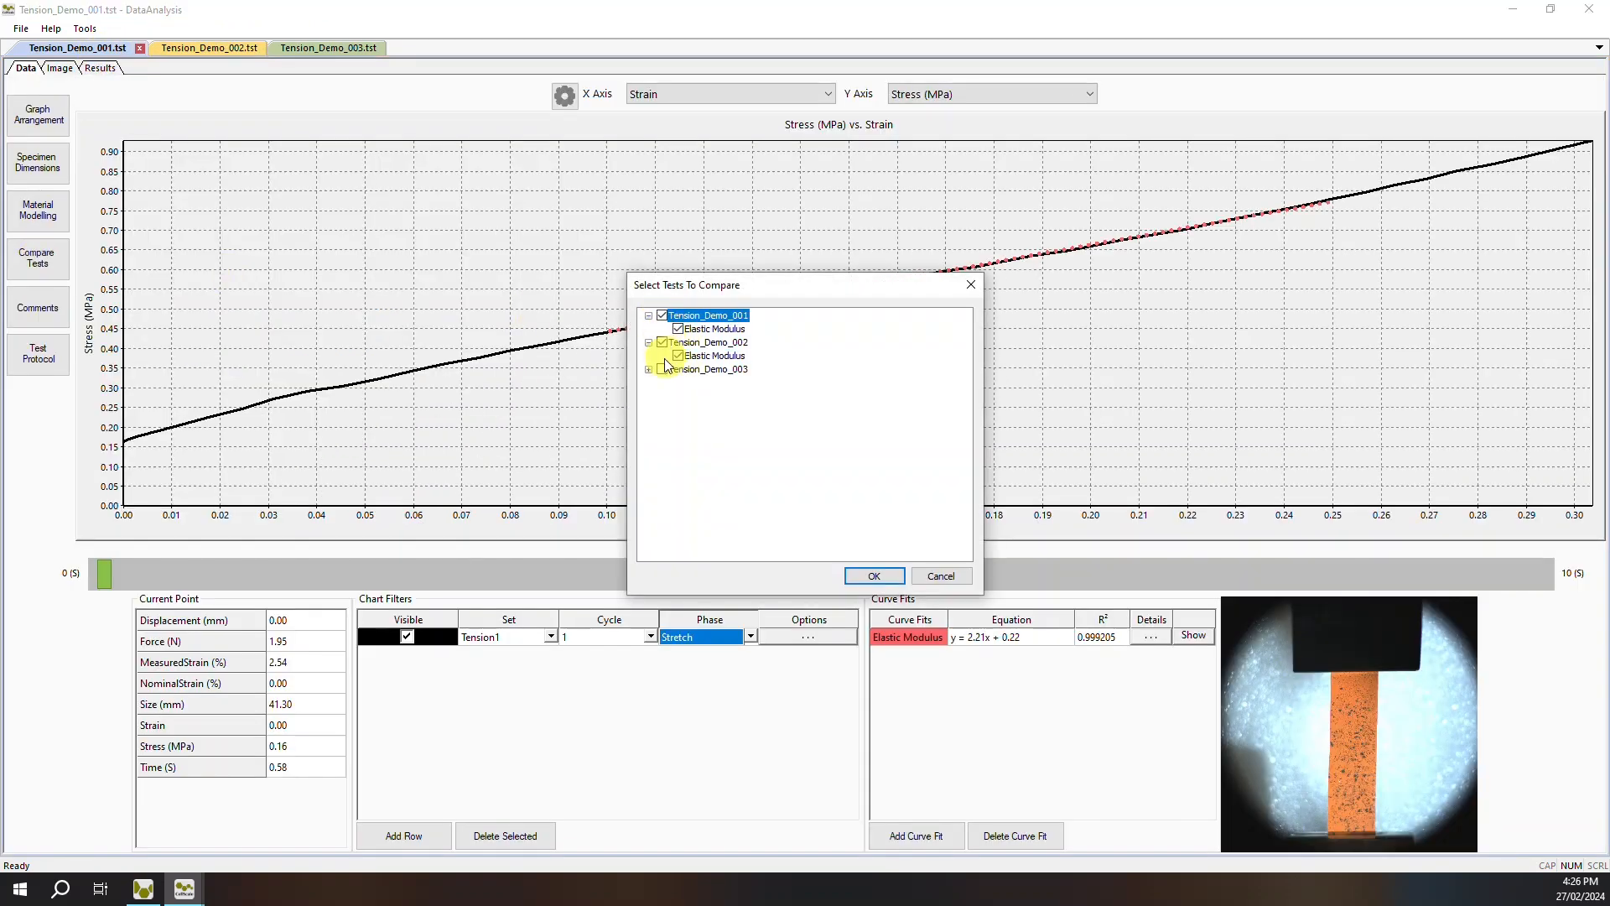
pyautogui.click(661, 369)
pyautogui.click(889, 575)
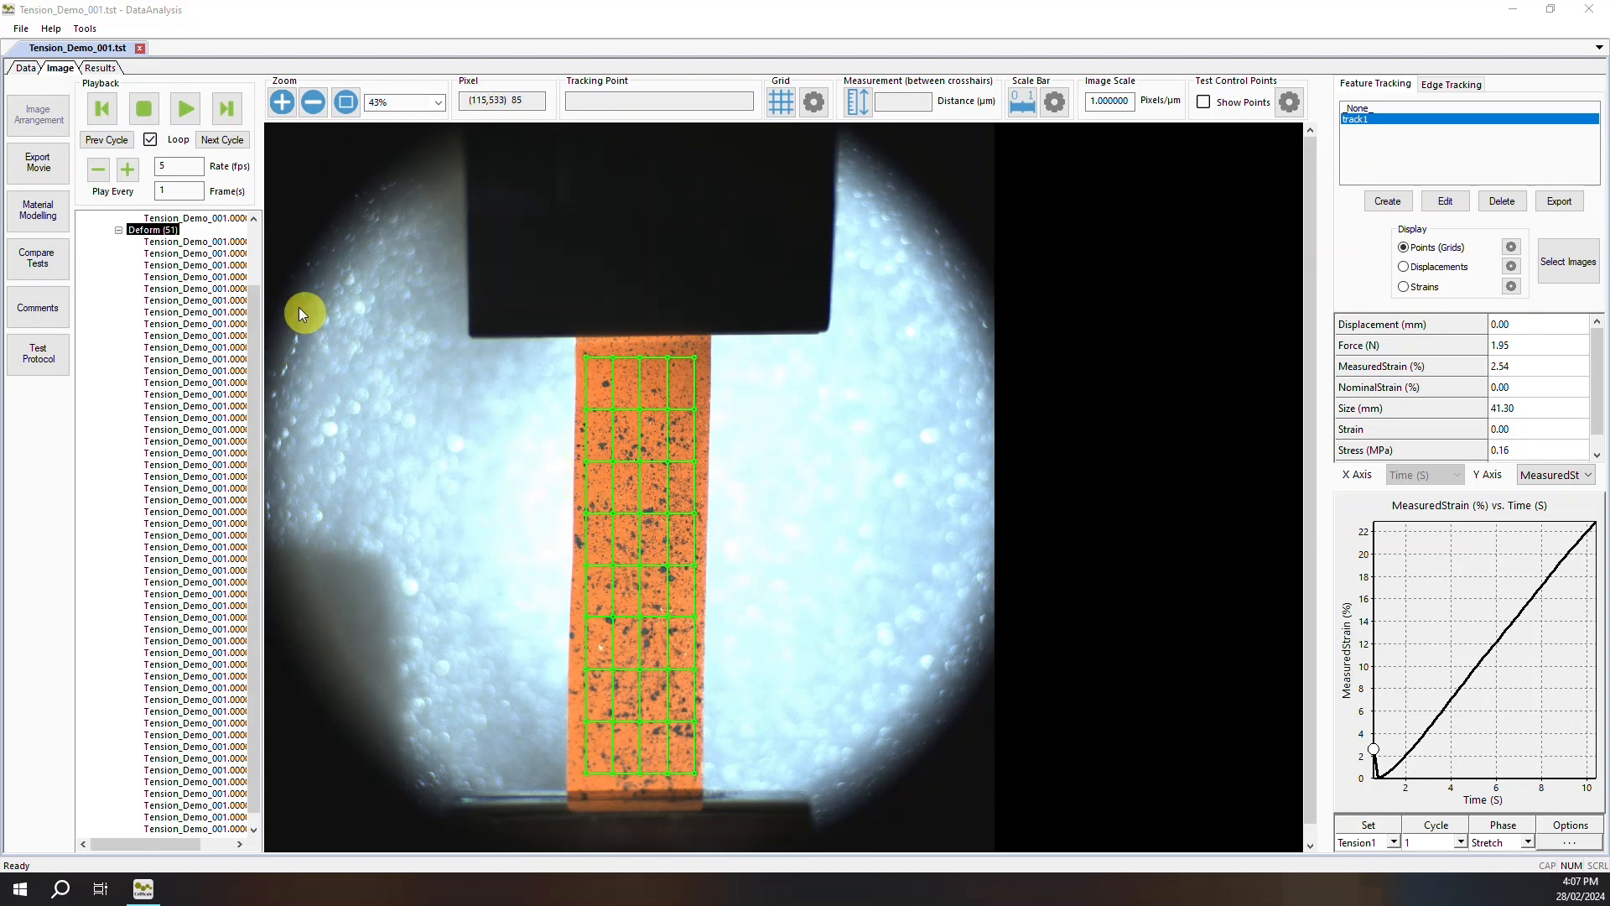
# - Play back the Tension_Demo_001 test images with the track1 feature tracking, viewing the displacements and the strains
pyautogui.click(183, 112)
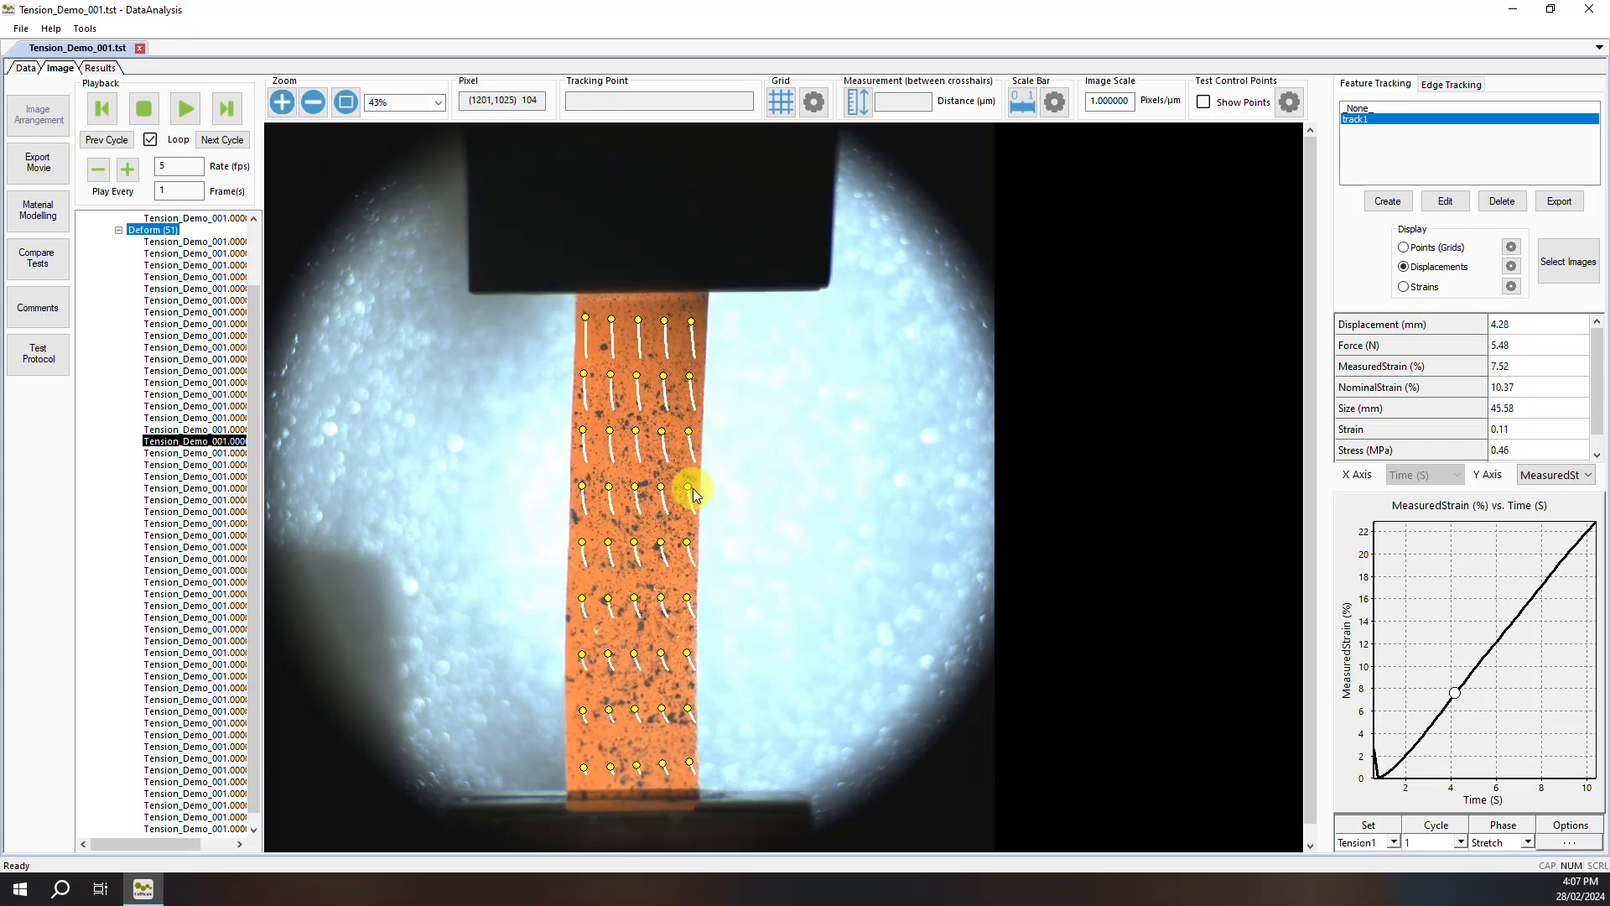
pyautogui.click(1403, 287)
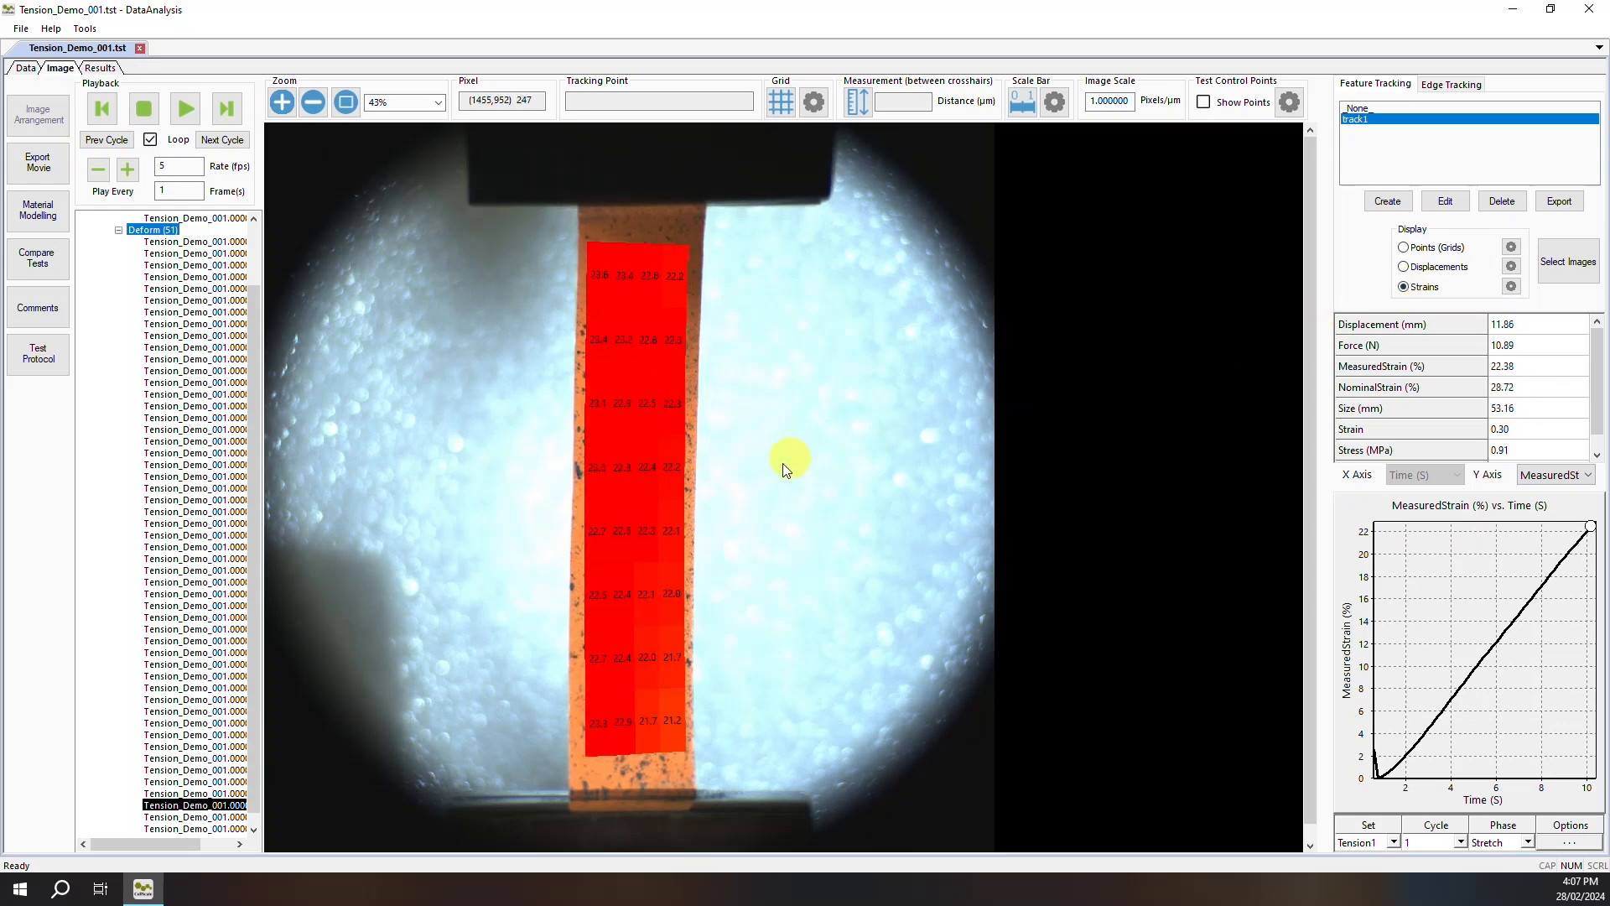